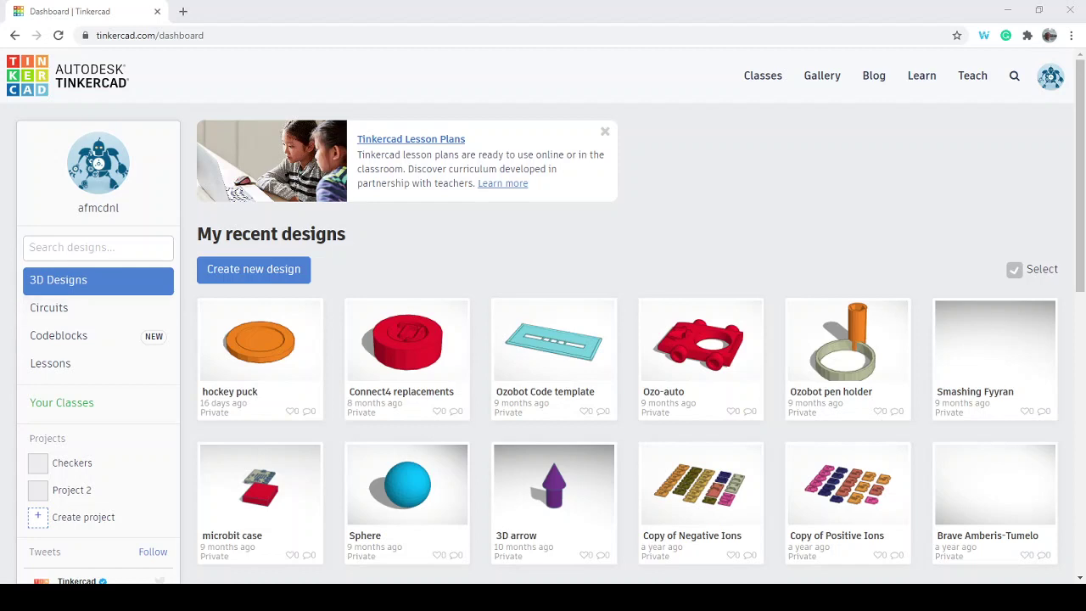
Step: Create a new Tinkercad circuit and rename it "Introduction to micro:bit"
click(49, 307)
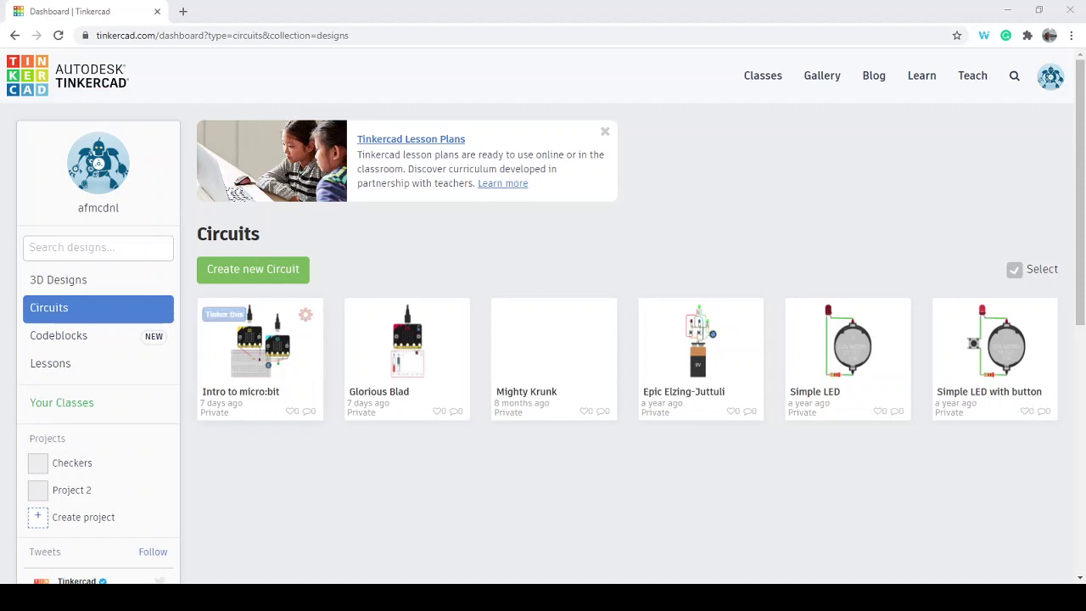
click(255, 273)
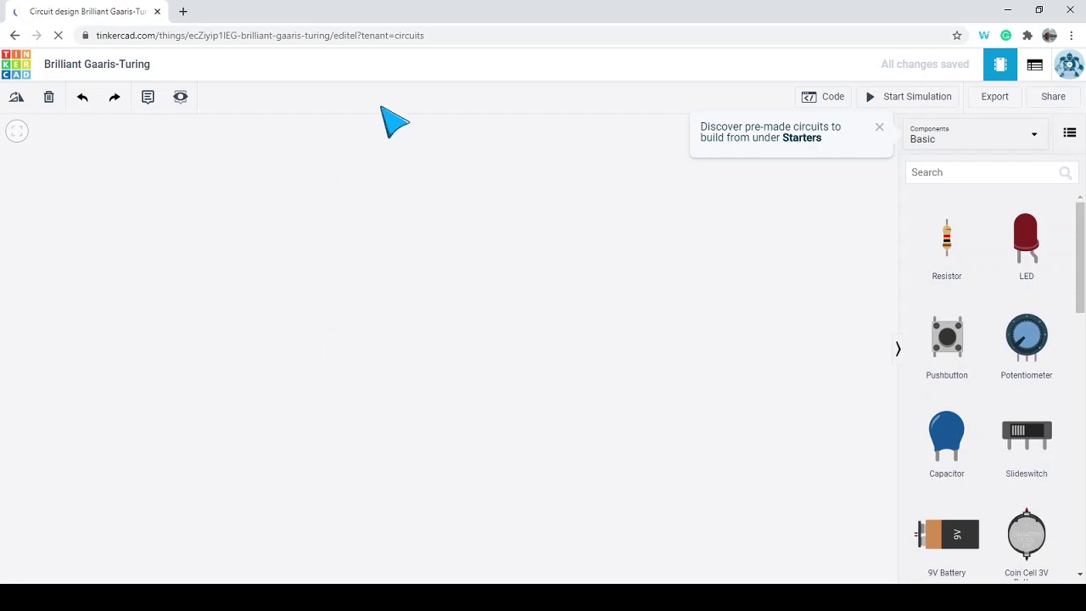
click(140, 68)
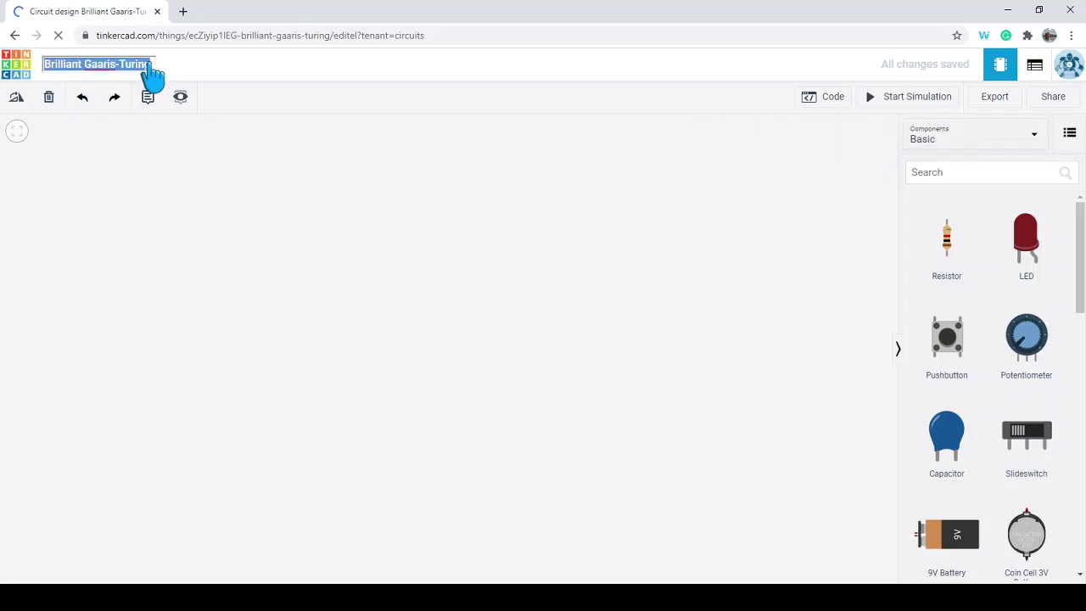
key(BackSpace)
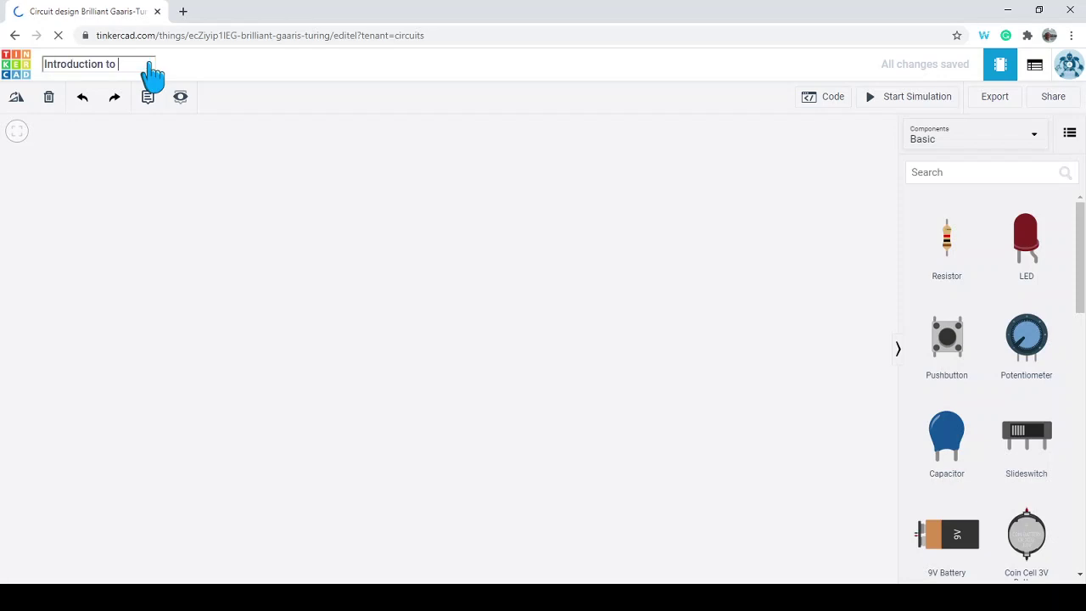
text(Introduction to microBi)
key(BackSpace)
key(BackSpace)
text(:bit)
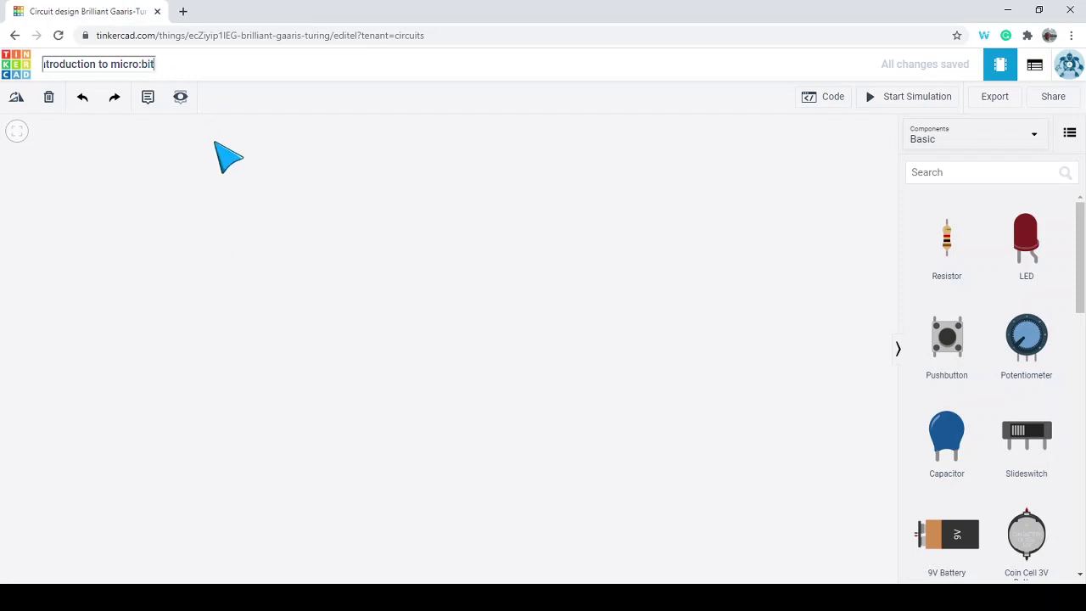
click(339, 90)
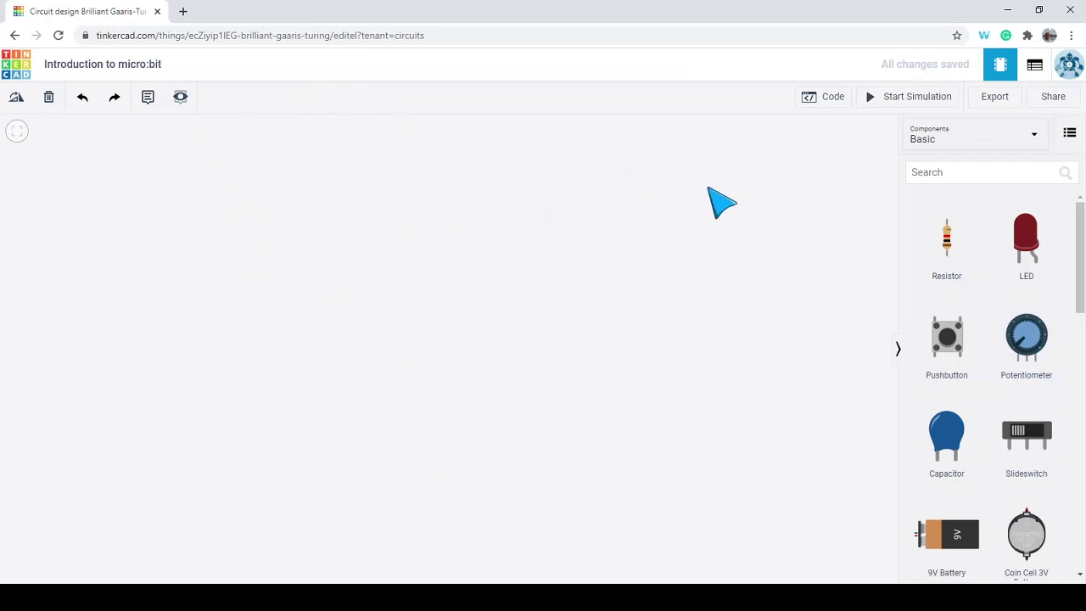
click(950, 145)
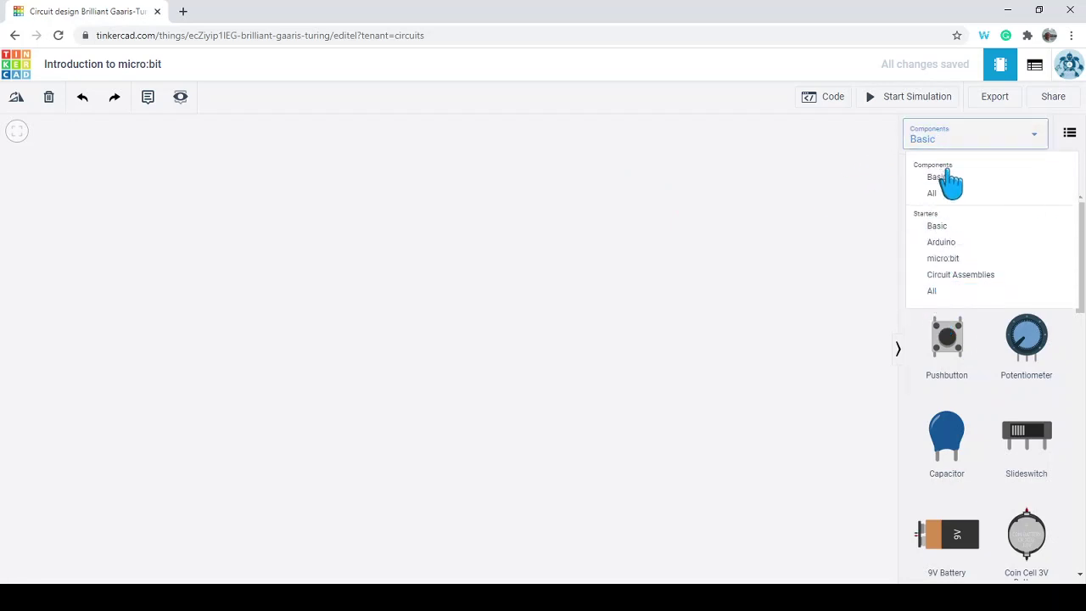
click(961, 260)
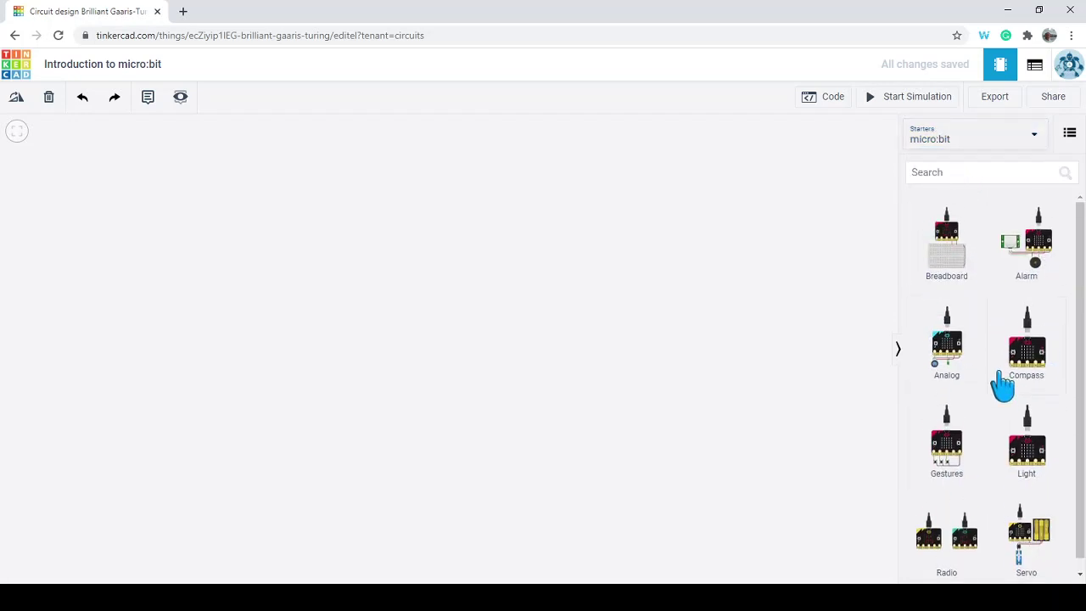
click(965, 143)
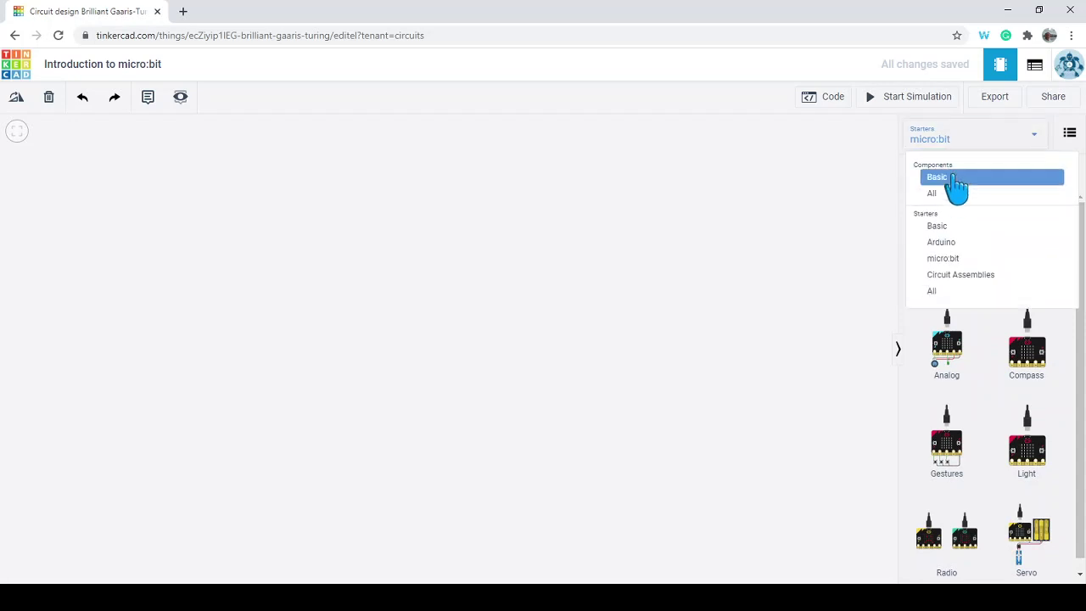
click(957, 188)
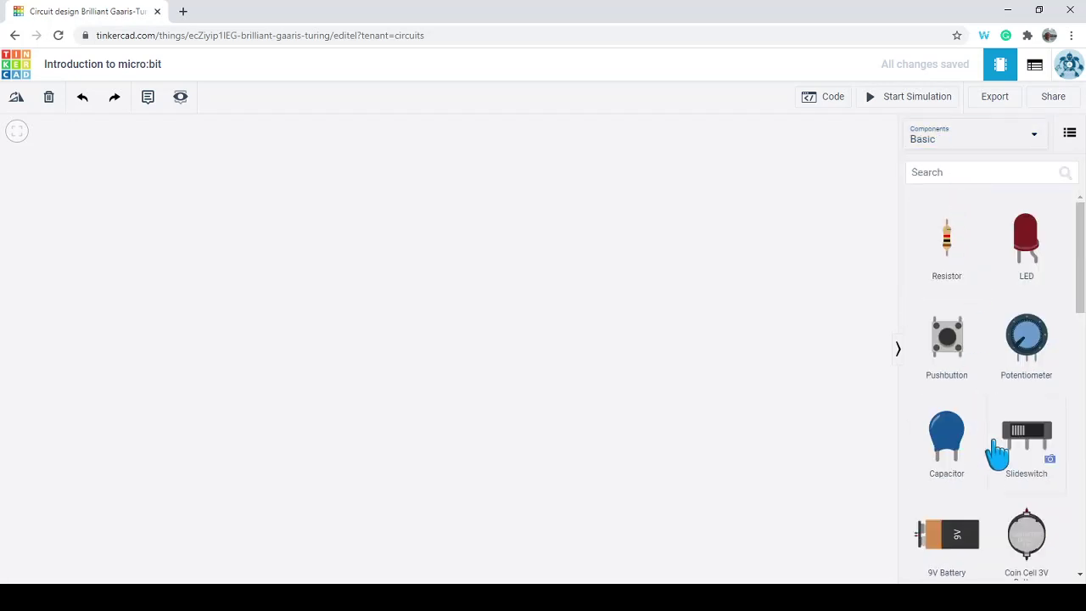
Step: Add a micro:bit from the basic components to the empty workspace
scroll(997, 454, down, 10)
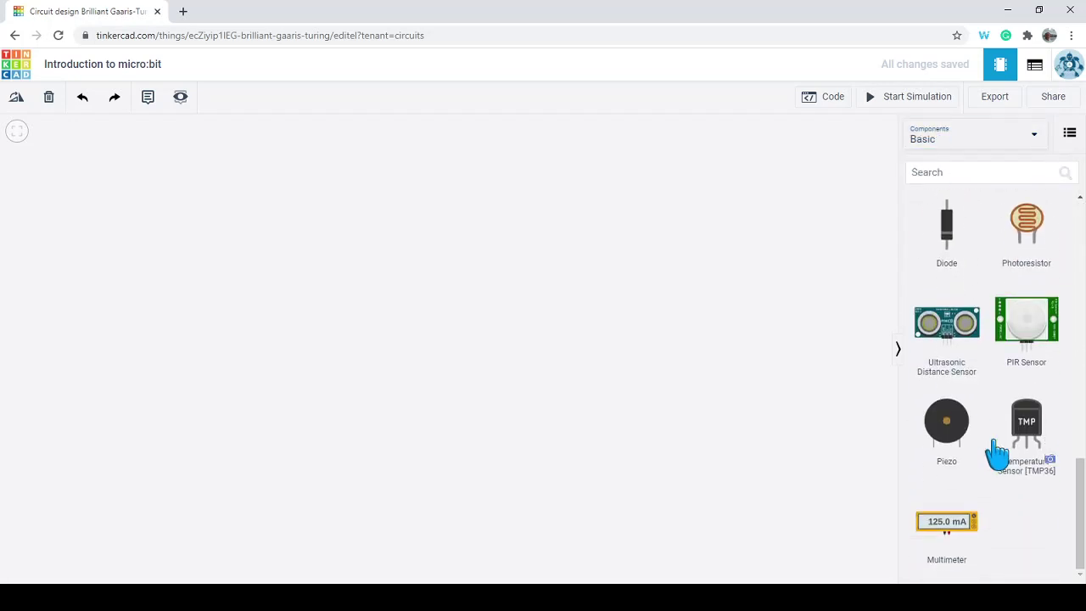
scroll(997, 454, up, 8)
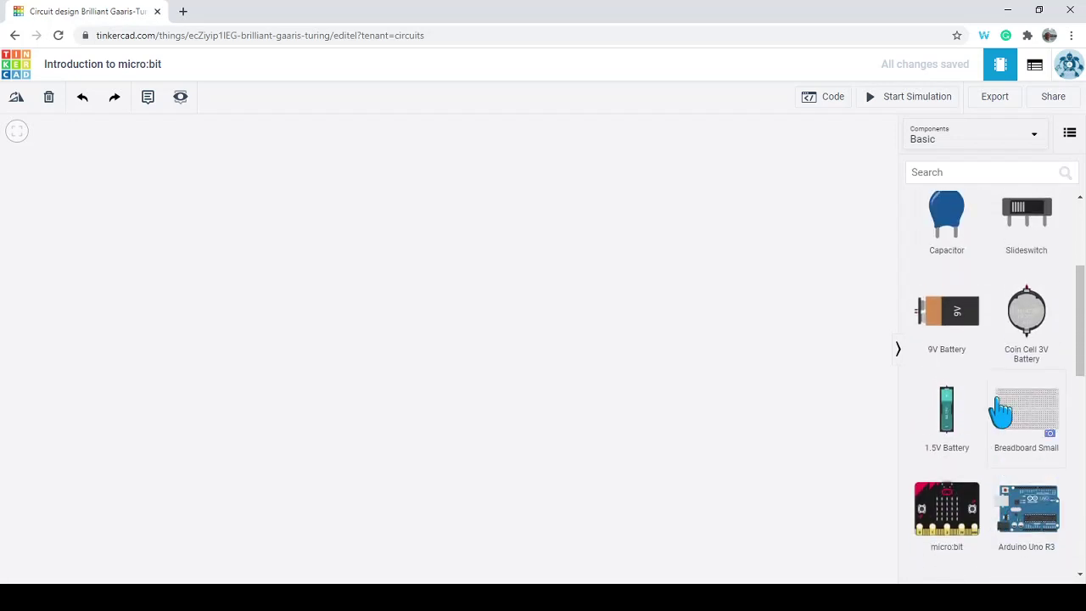
scroll(1001, 413, down, 2)
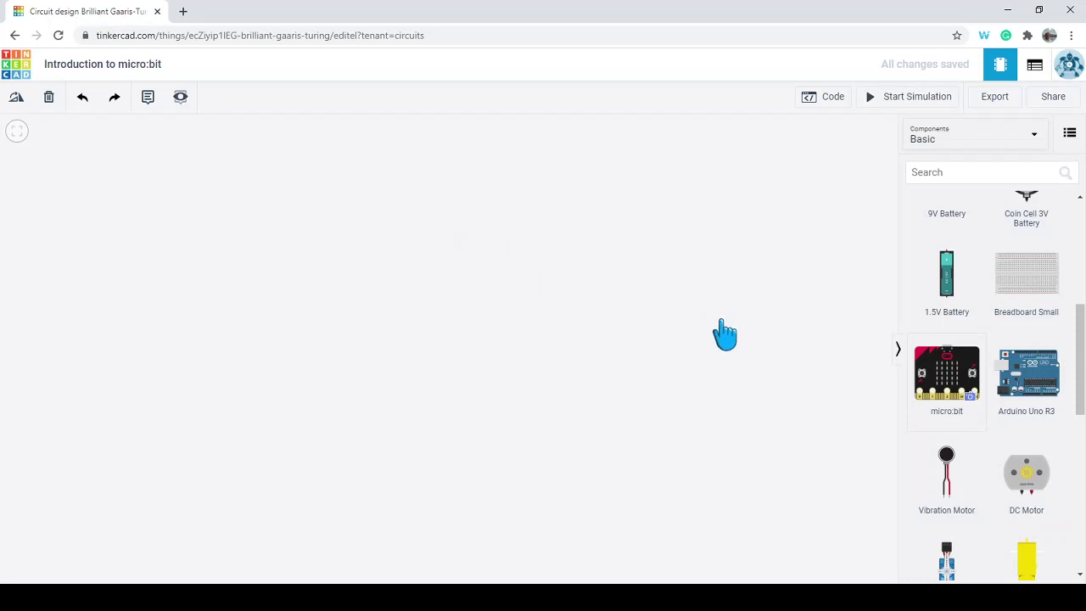
click(946, 377)
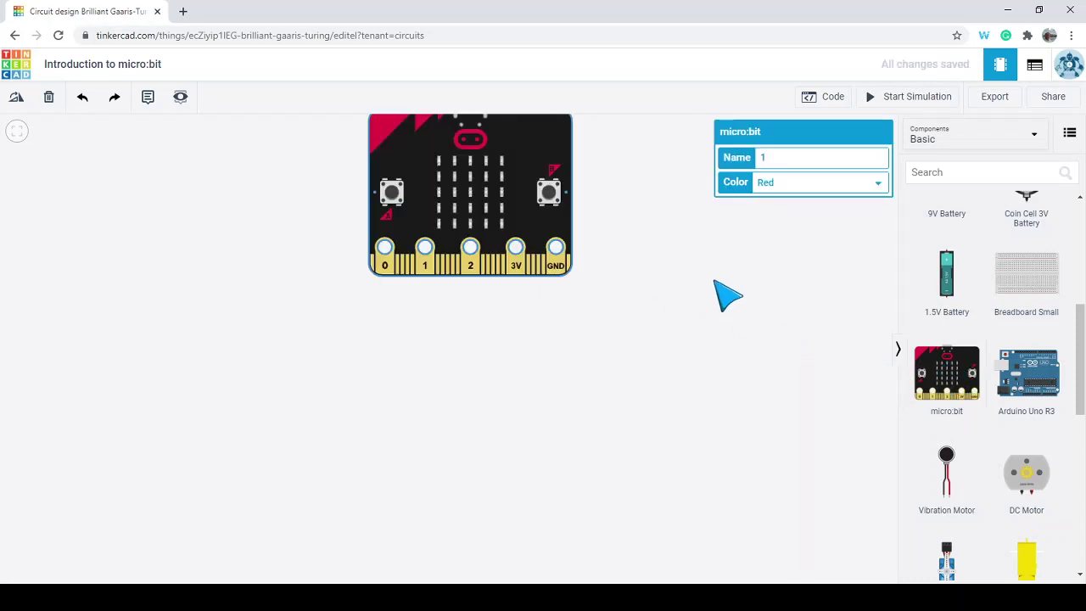
click(708, 357)
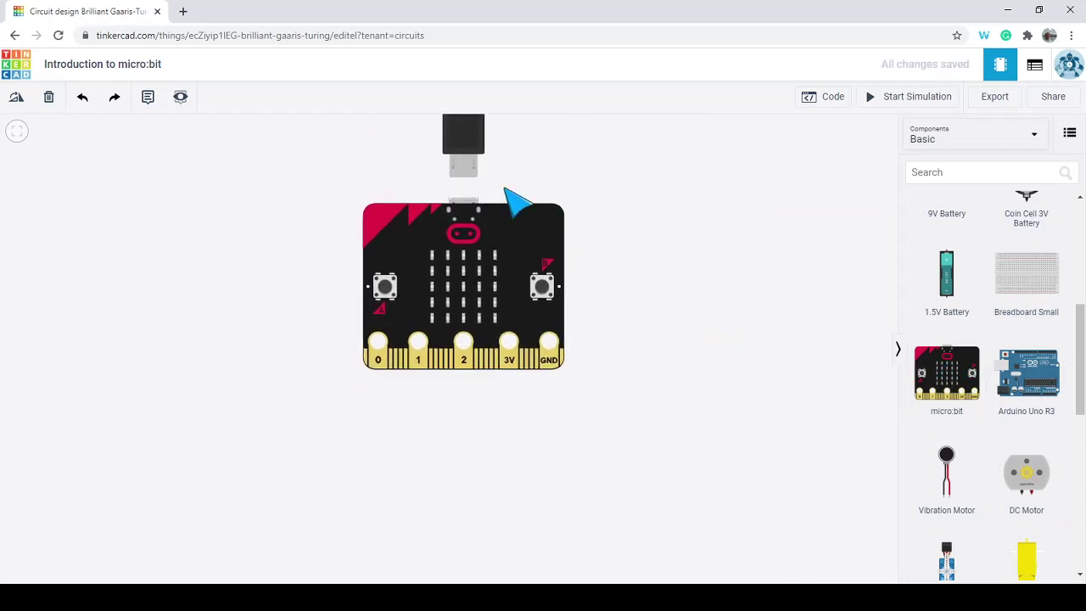
Step: Set the micro:bit's color to Yellow
click(491, 256)
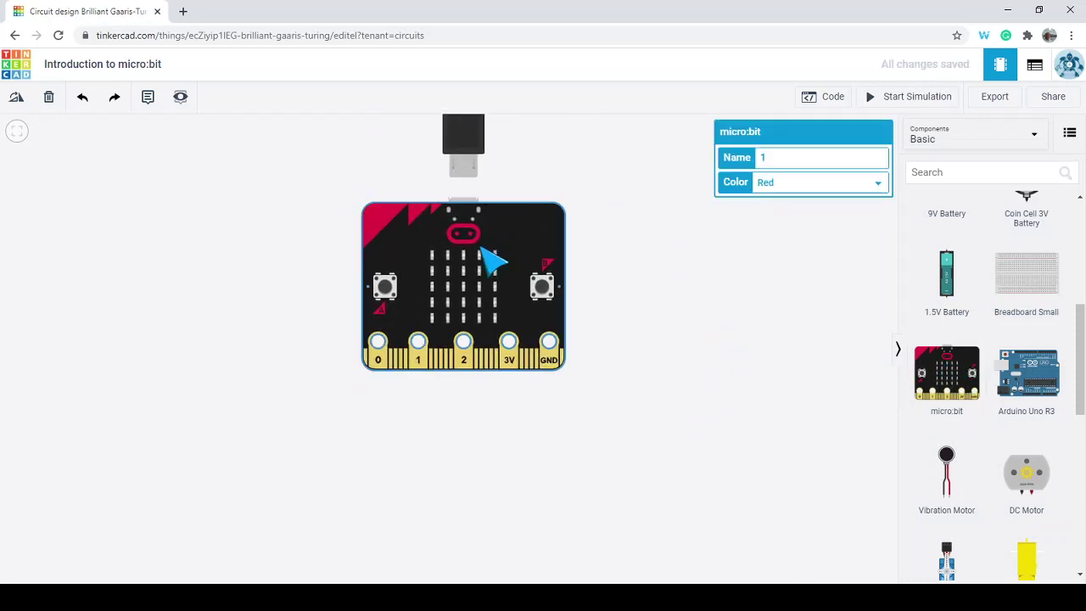
click(818, 183)
click(819, 222)
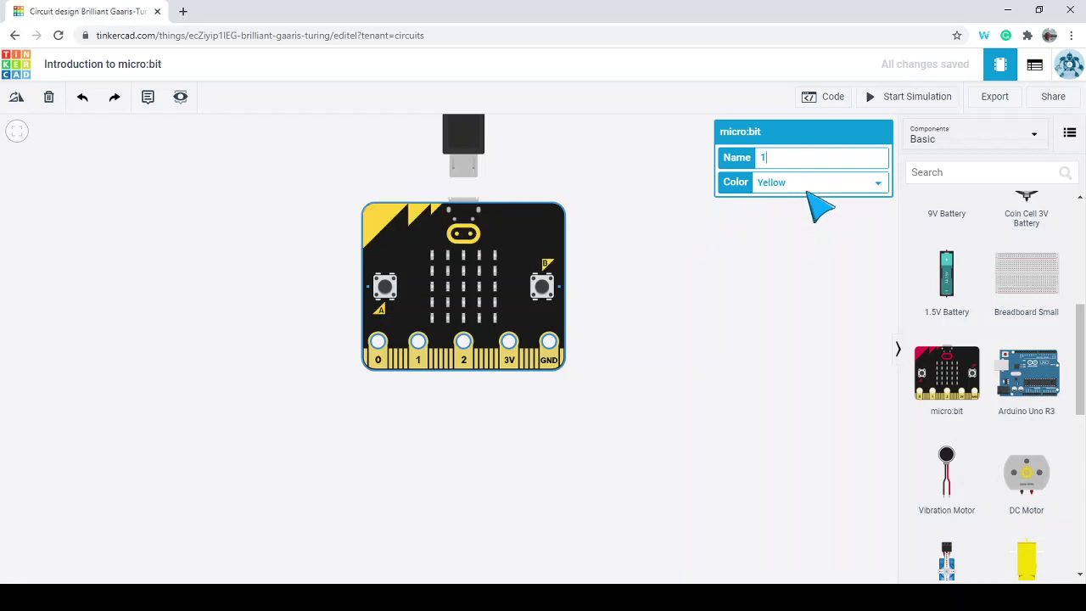
click(728, 307)
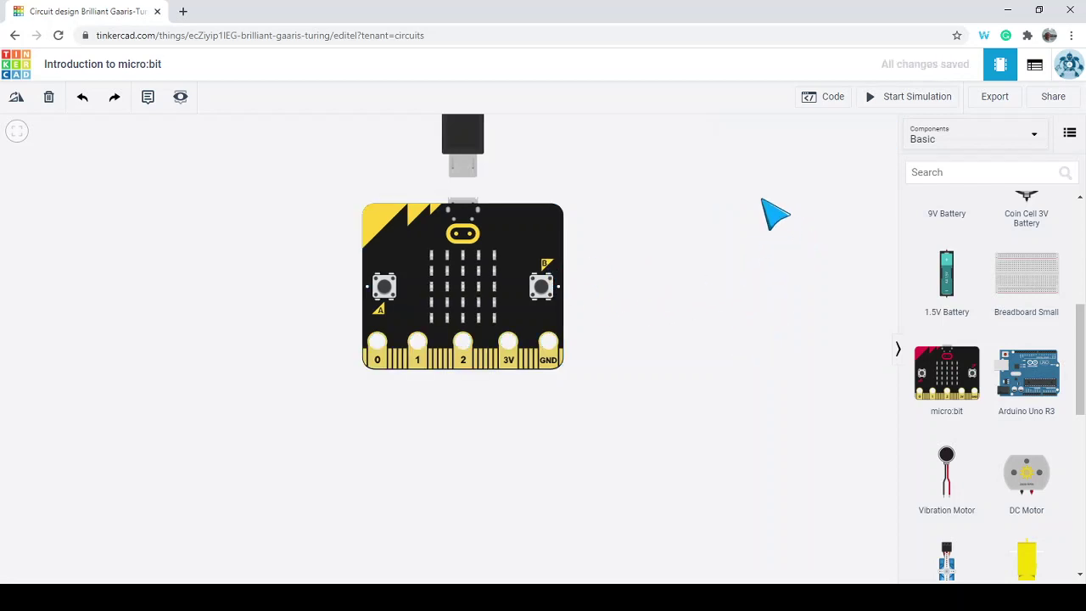
Step: Place a small breadboard below the micro:bit and move the micro:bit up until its pins clear the breadboard
drag(659, 249, 655, 192)
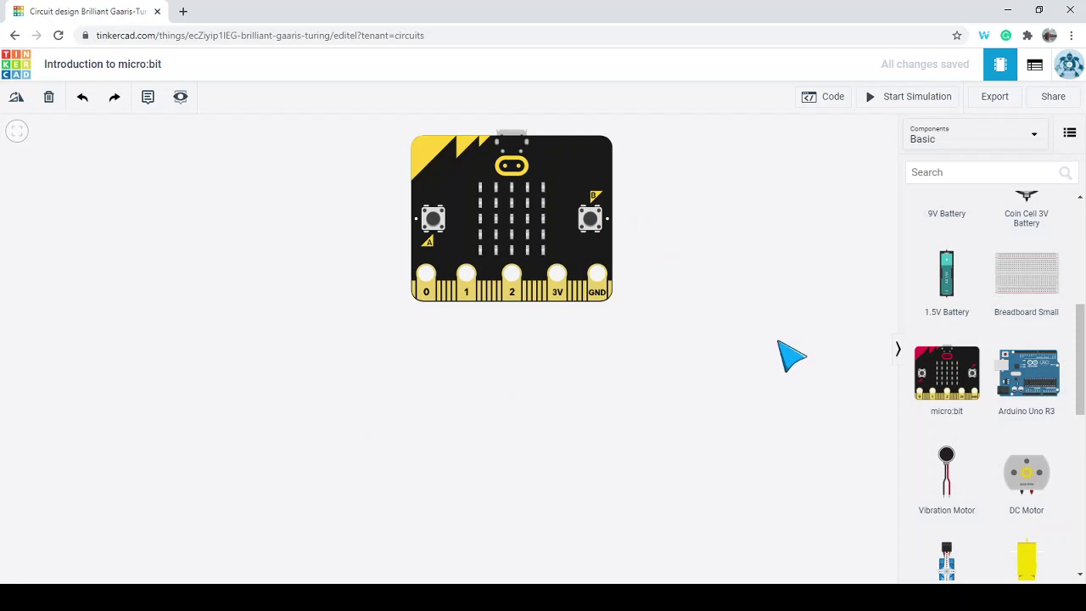
click(1020, 284)
click(1023, 285)
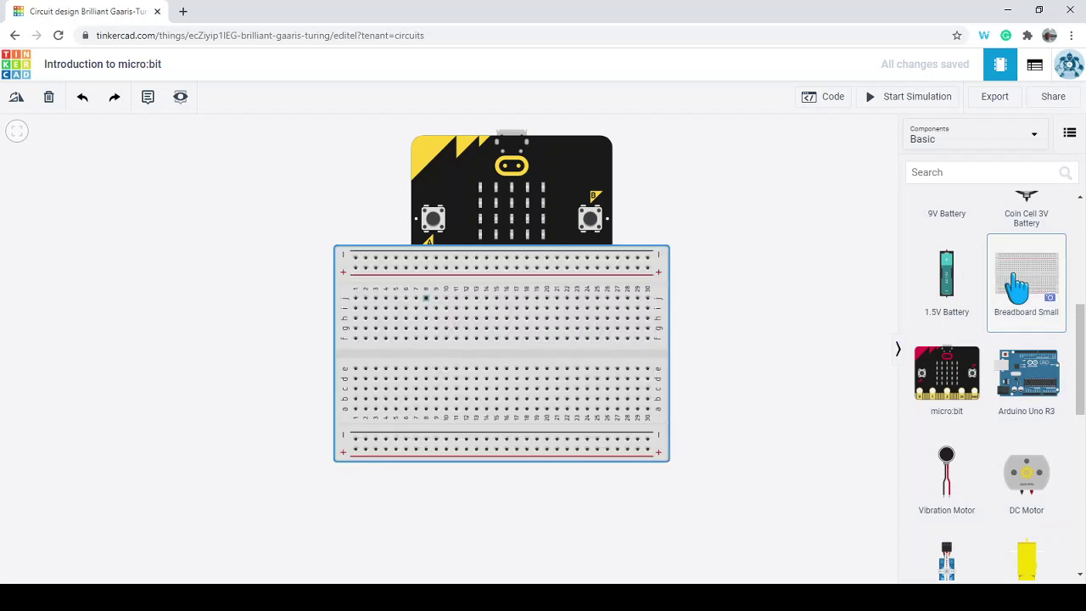
click(588, 259)
click(646, 373)
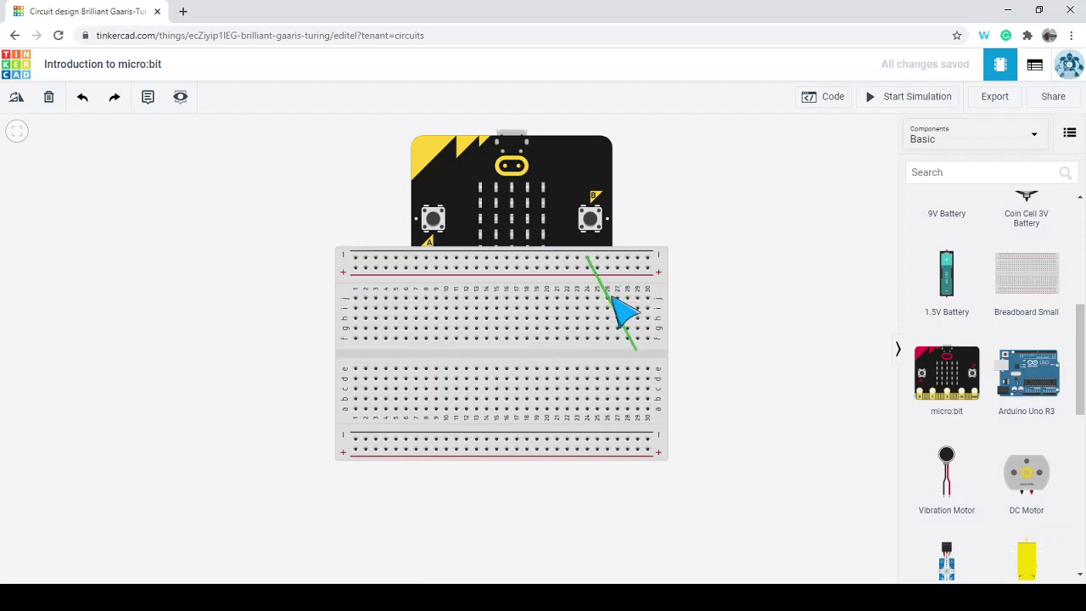
click(666, 267)
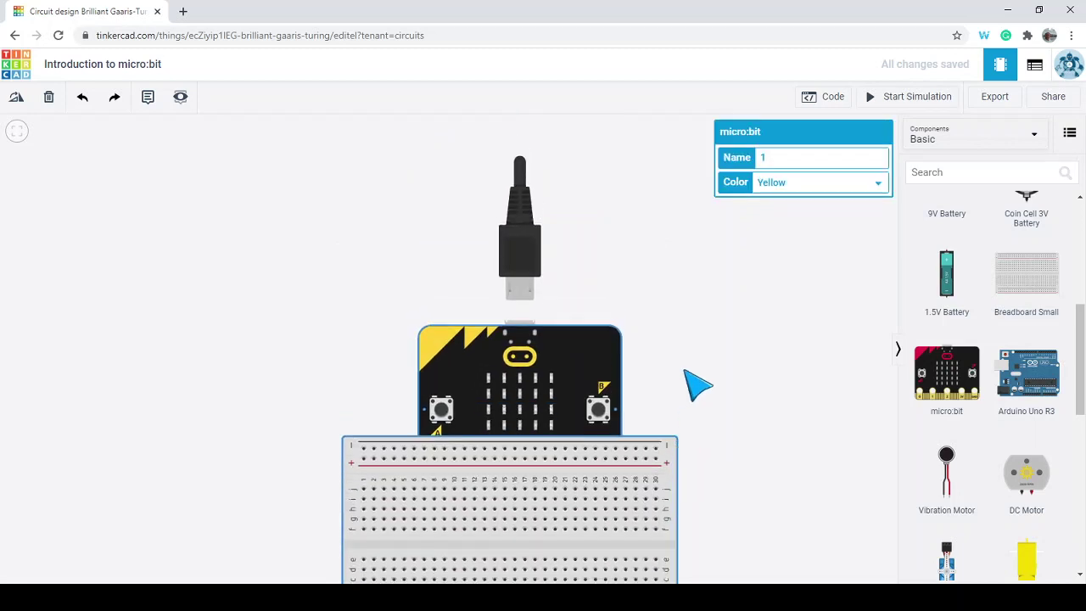
click(572, 211)
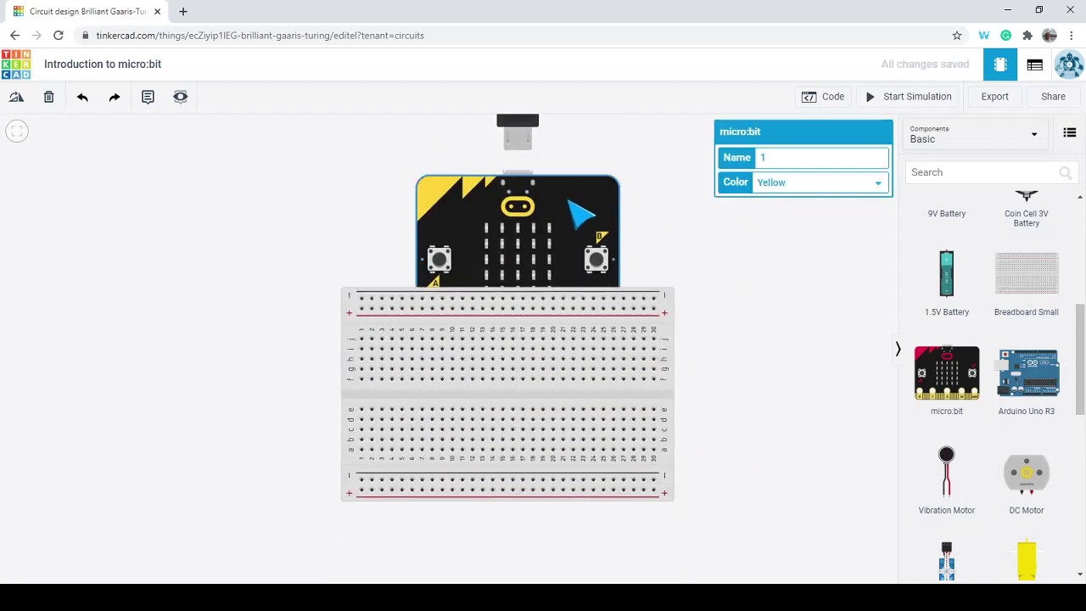
drag(572, 212, 580, 152)
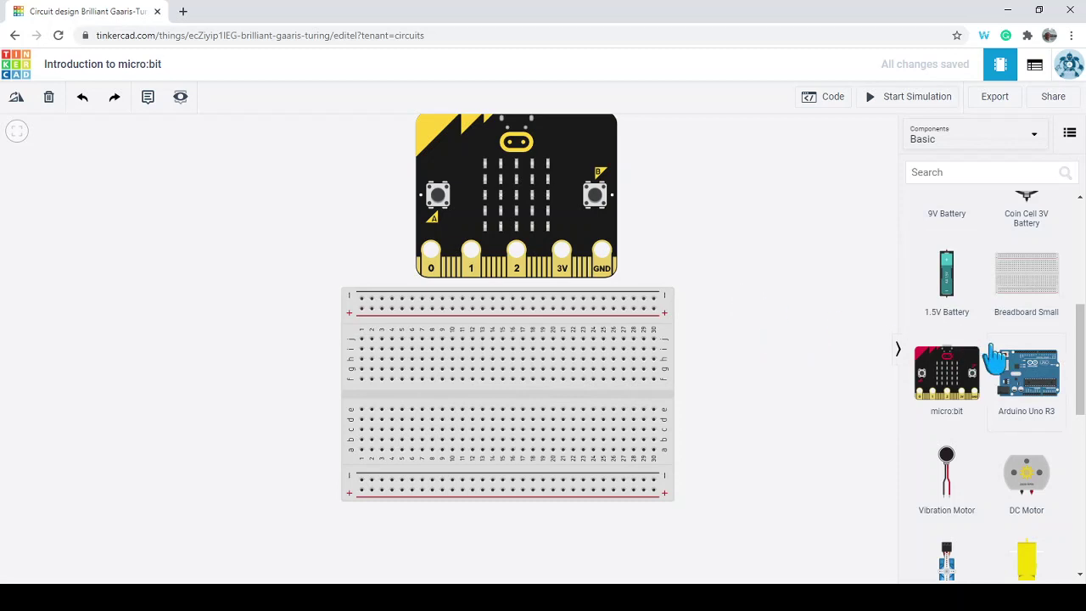
Step: Place an LED on the breadboard with its legs in row h, columns 21 and 22
scroll(988, 361, up, 5)
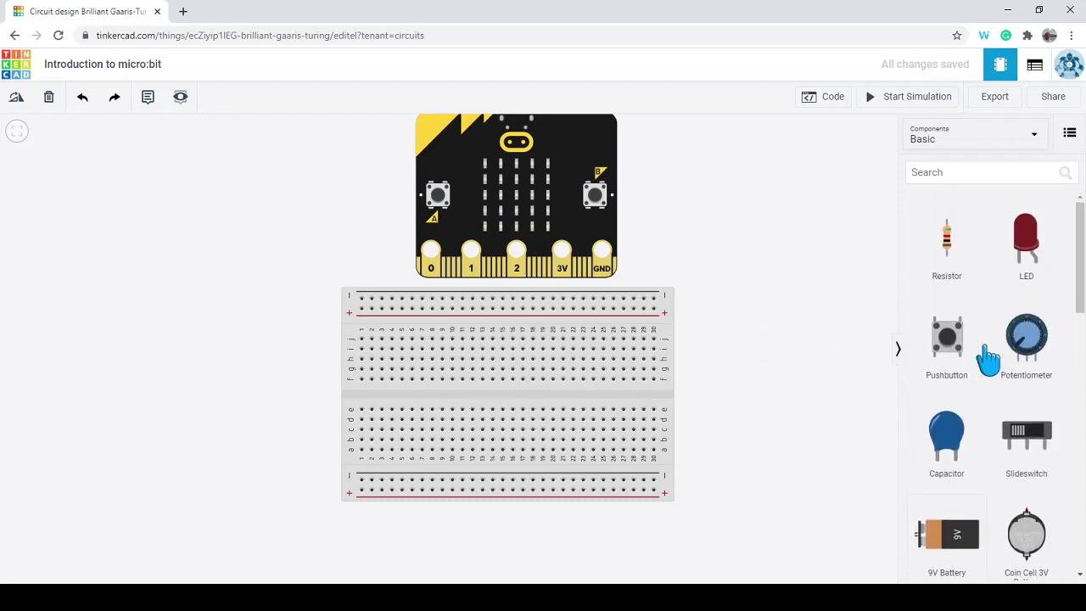
drag(1025, 235, 599, 374)
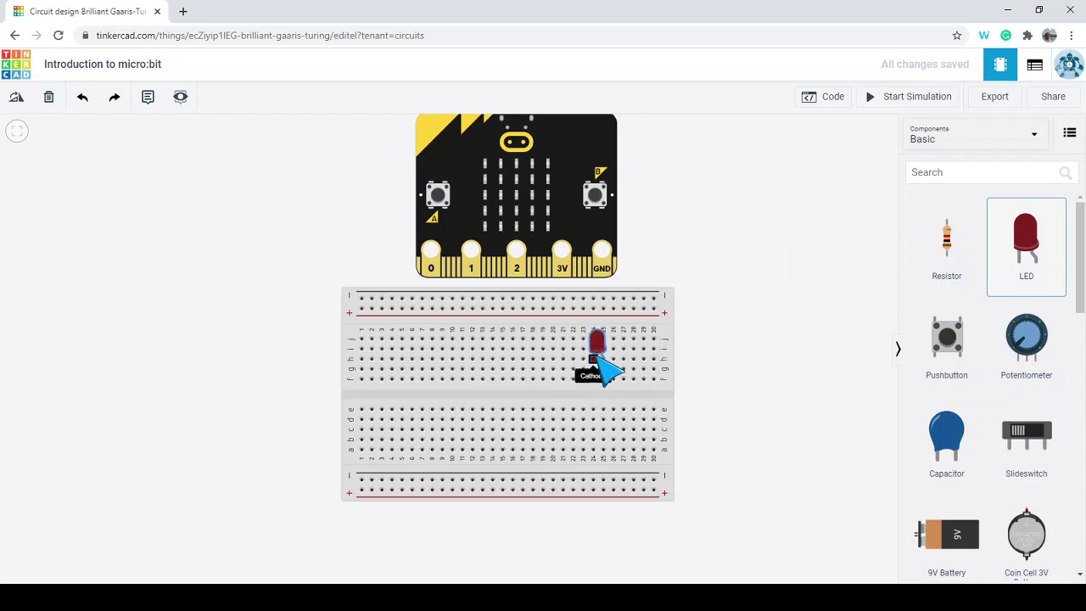
click(598, 349)
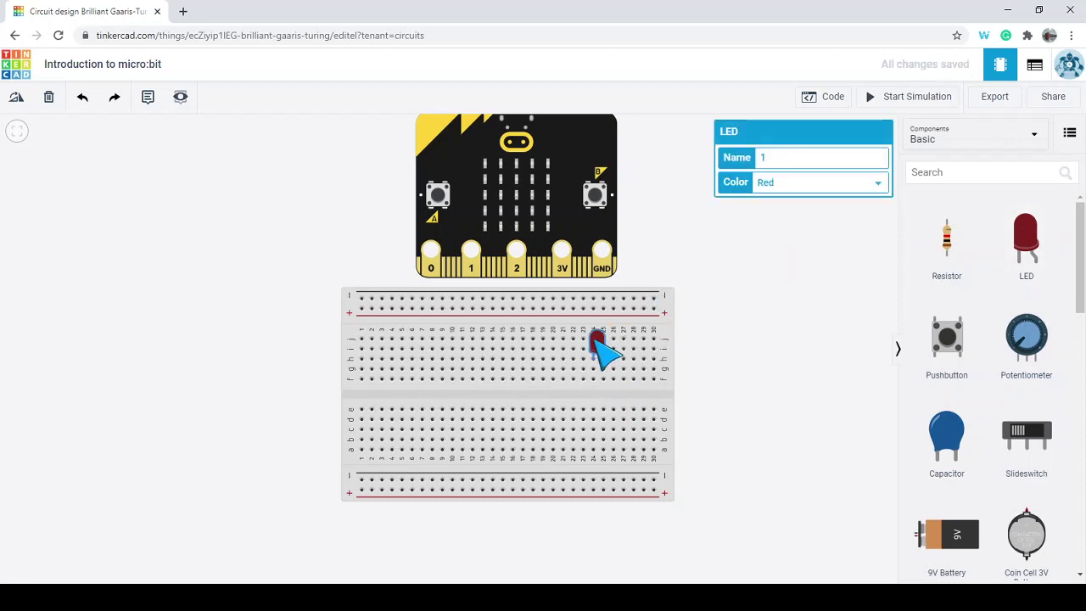
drag(598, 349, 568, 346)
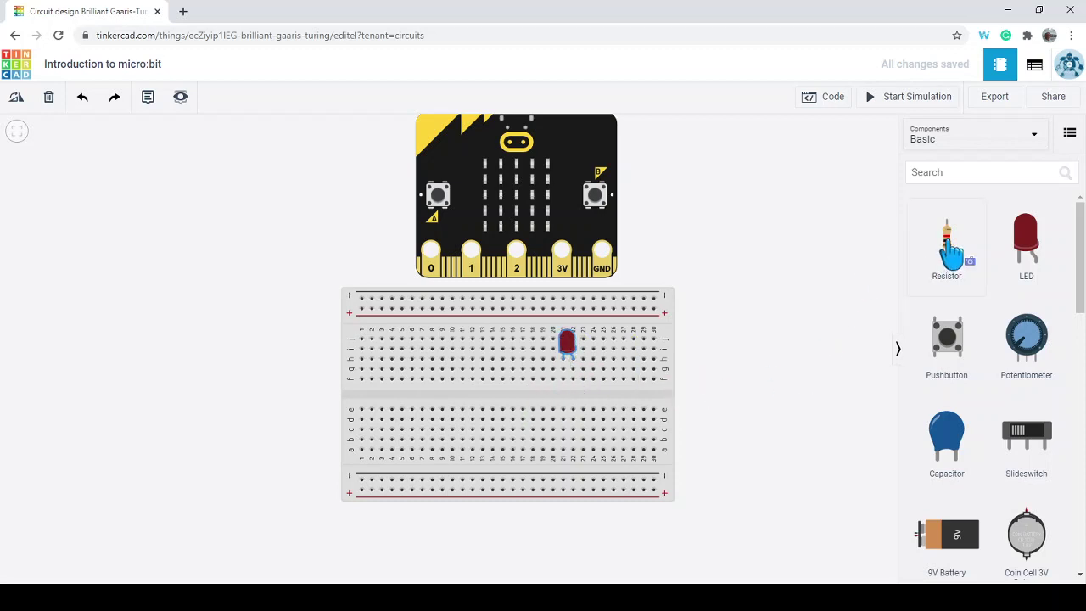
Step: Add a resistor below the LED and rotate it horizontally so it spans row g from column 17 to column 21
drag(944, 248, 548, 370)
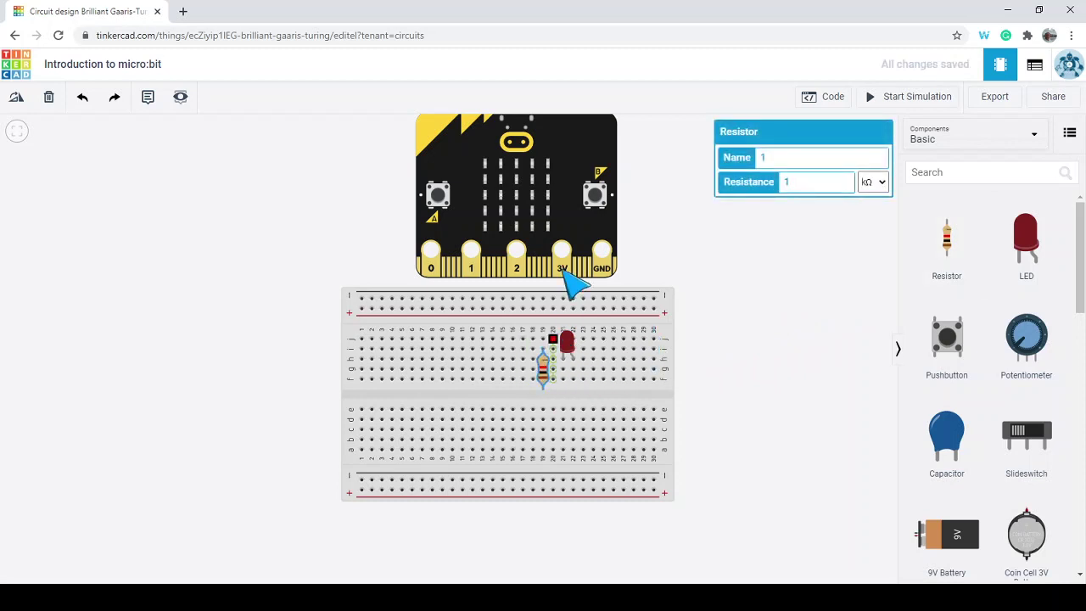
click(18, 100)
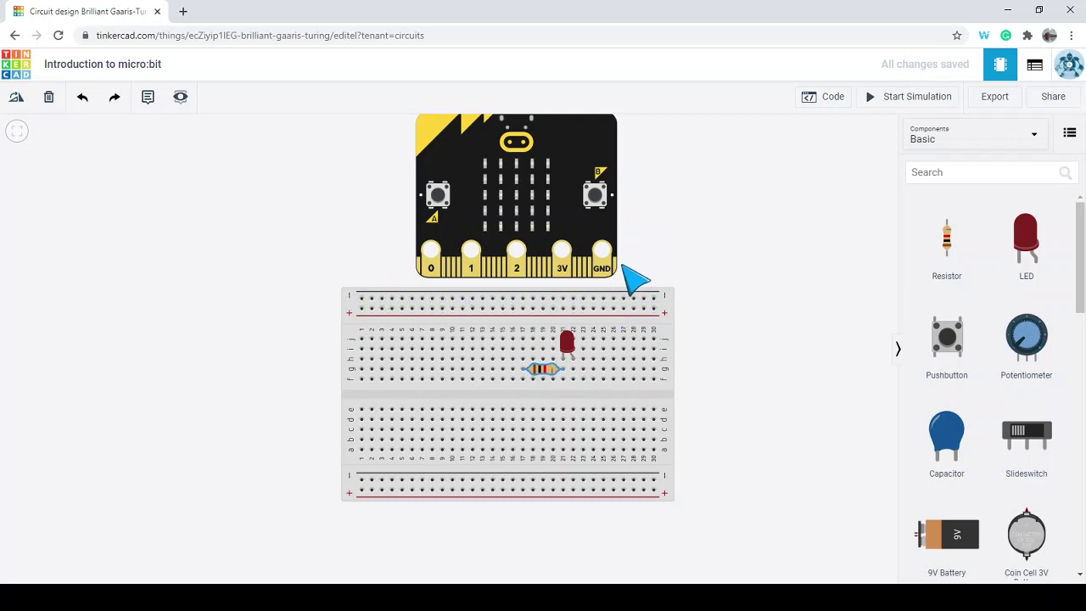
Step: Wire the micro:bit's 3V pin to row j, column 17 of the breadboard and color the wire red
click(562, 272)
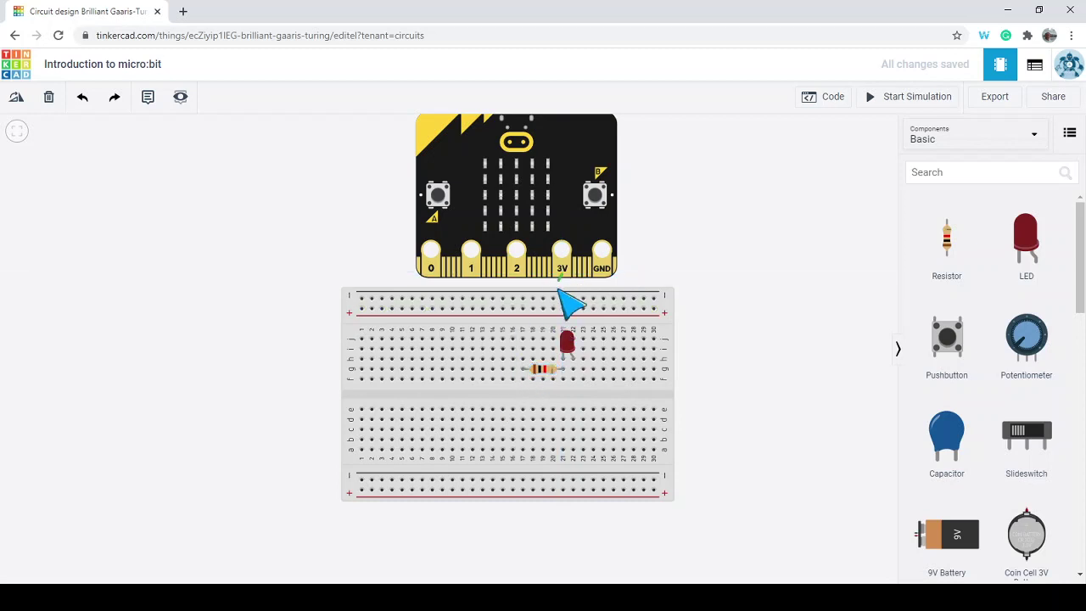
click(520, 339)
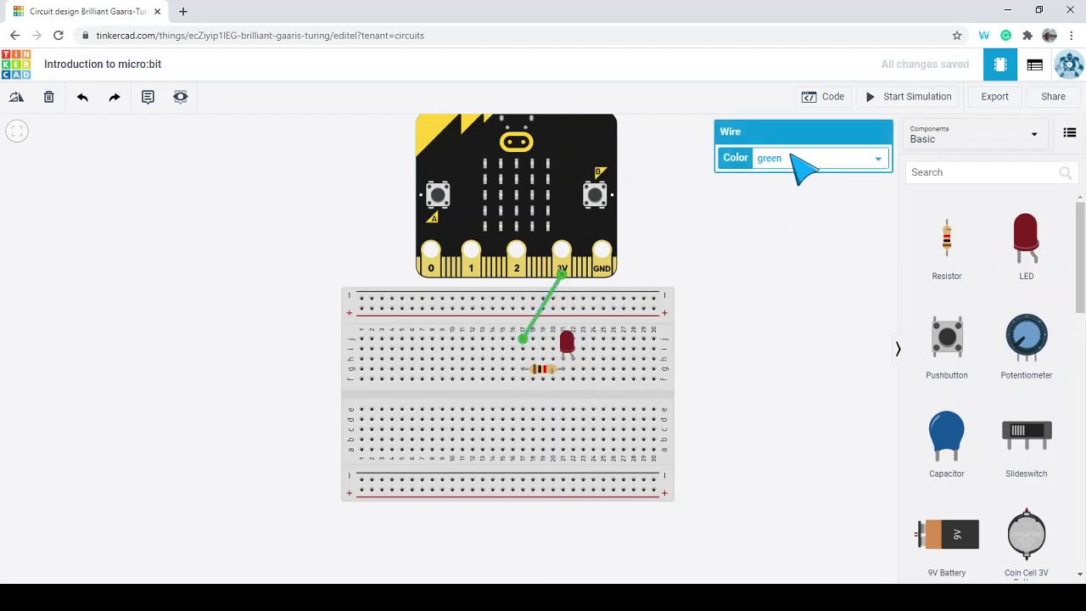
click(797, 195)
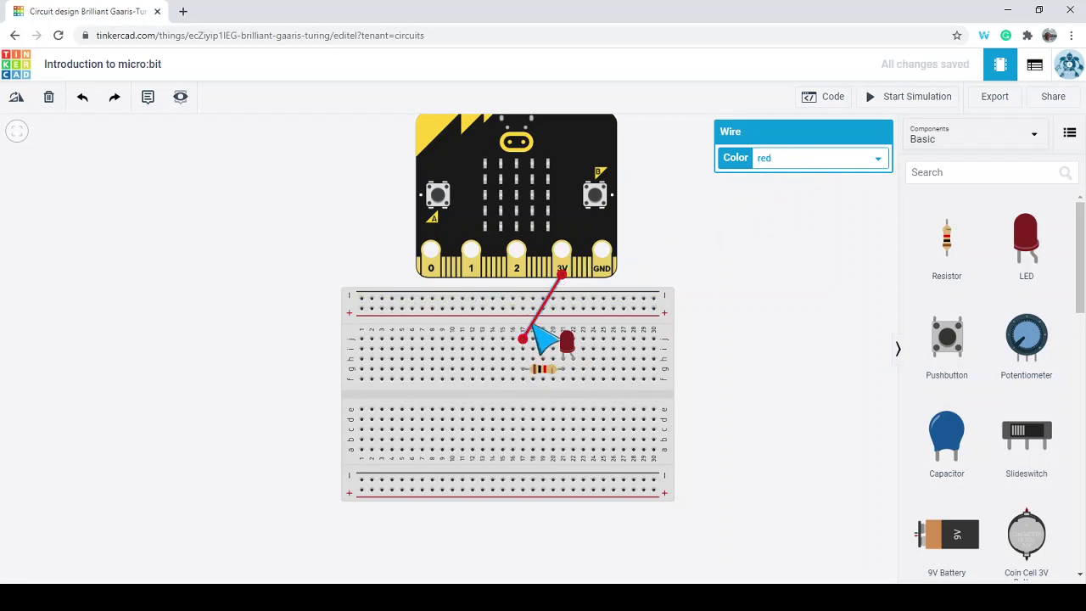
click(666, 235)
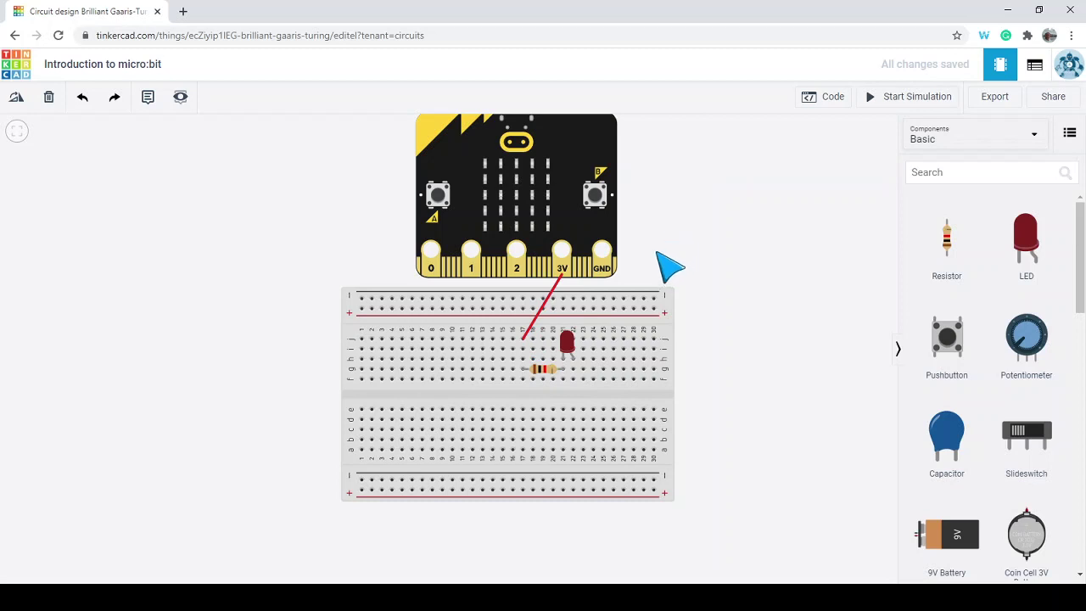
scroll(558, 365, up, 2)
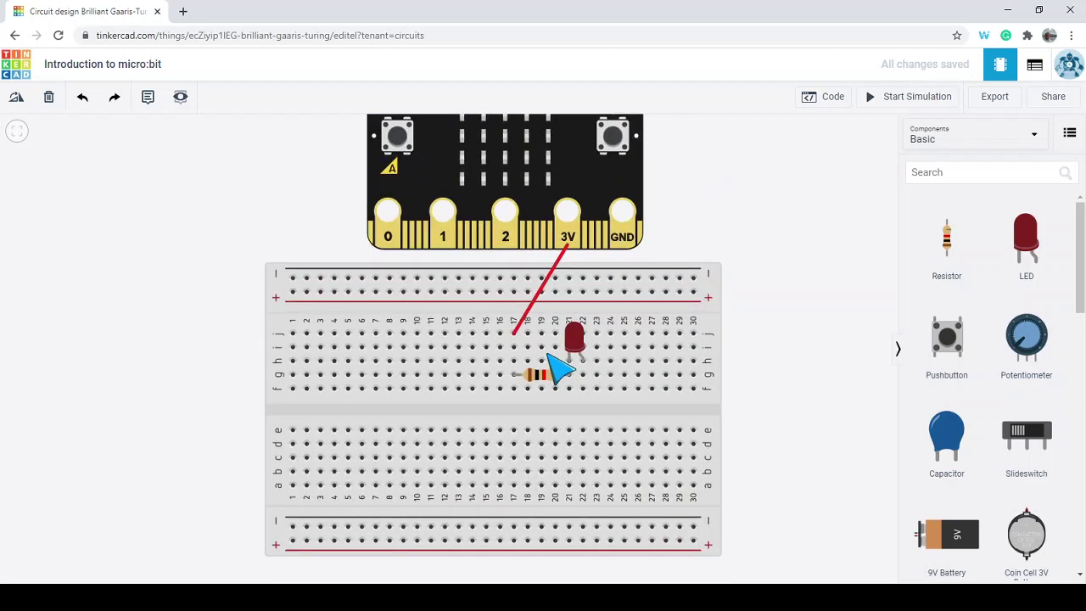
Step: Wire row j, column 22 of the breadboard to the micro:bit's GND pin and color the wire black
scroll(558, 366, up, 4)
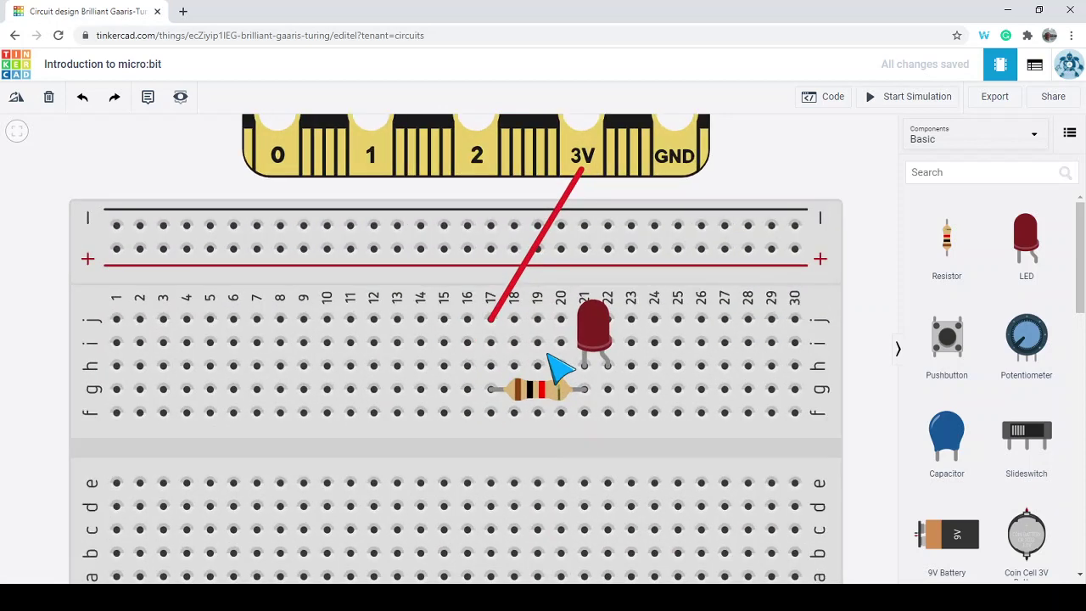
scroll(558, 366, up, 3)
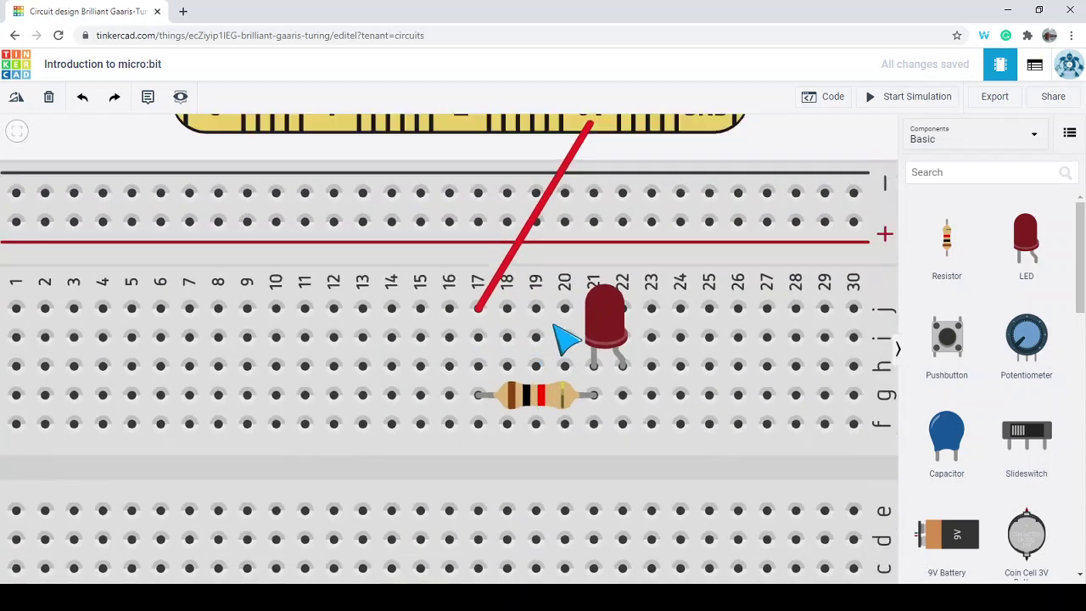
scroll(562, 339, down, 2)
drag(787, 141, 778, 172)
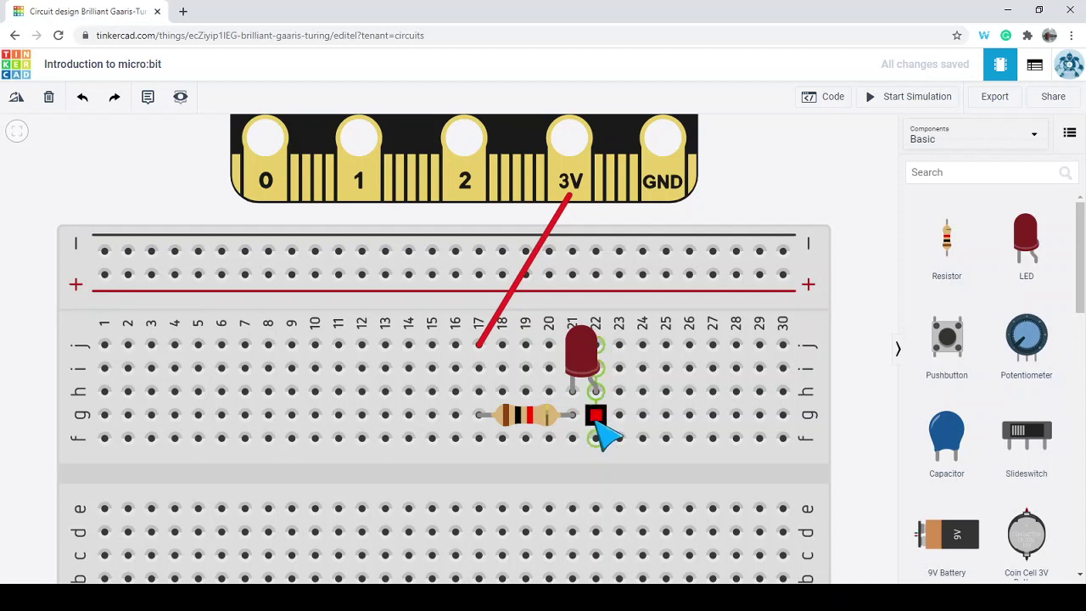
click(599, 346)
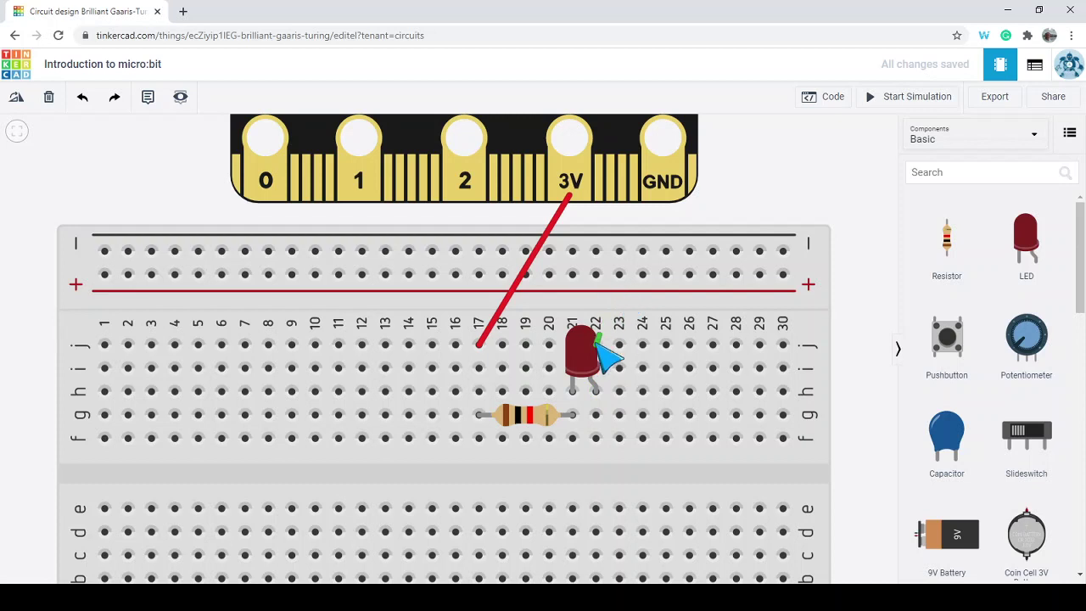
click(620, 274)
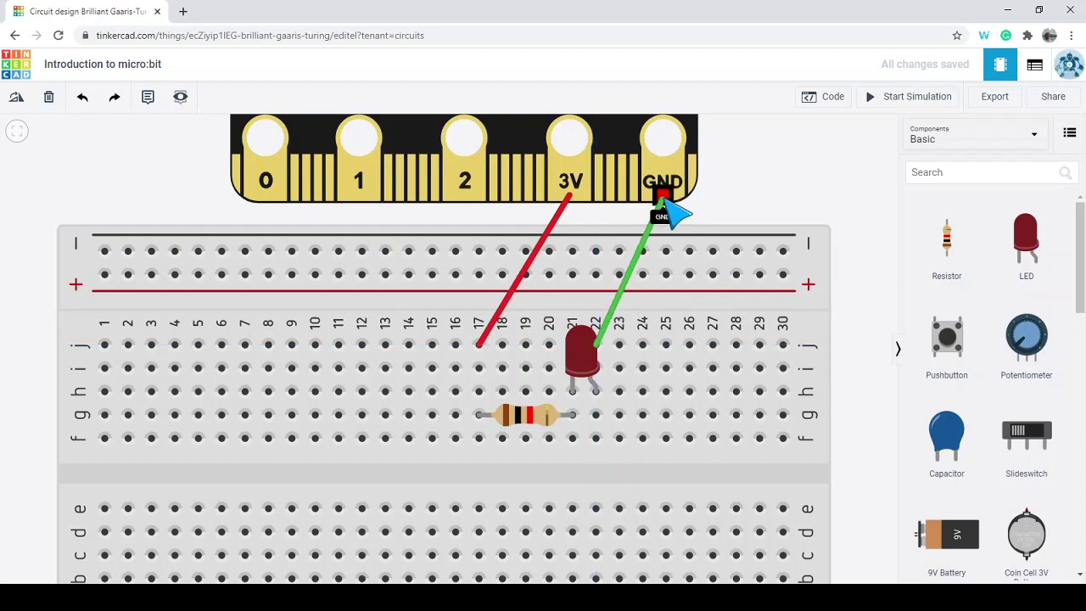
click(664, 197)
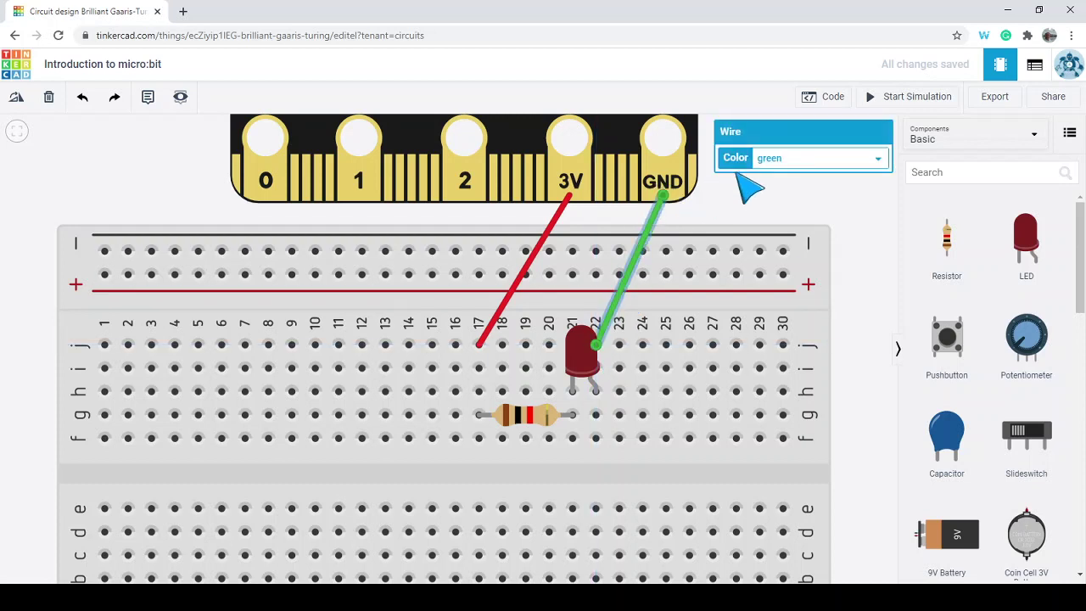
click(782, 175)
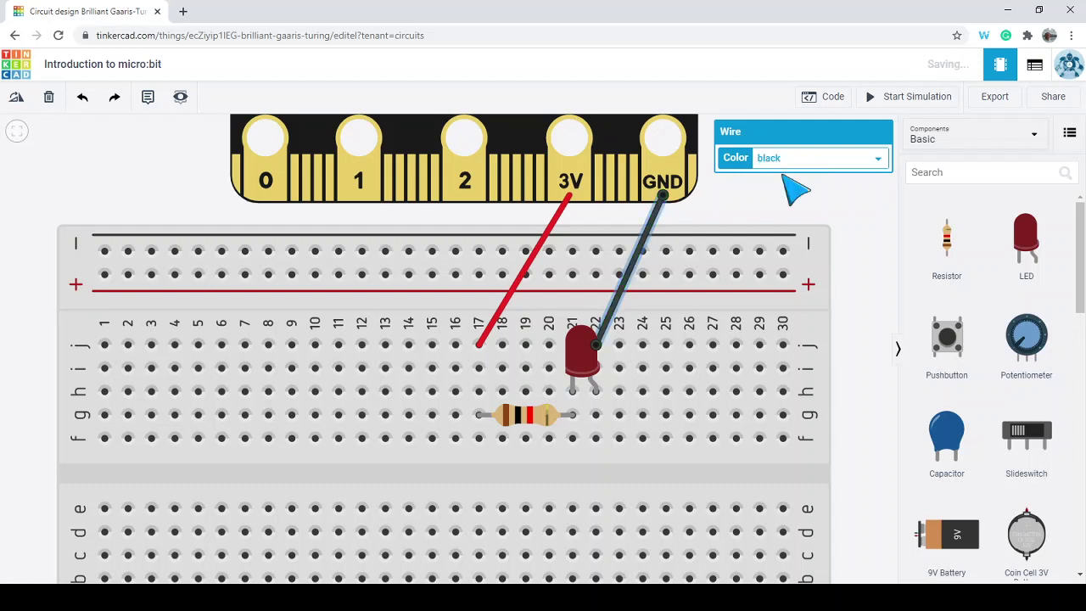
click(780, 197)
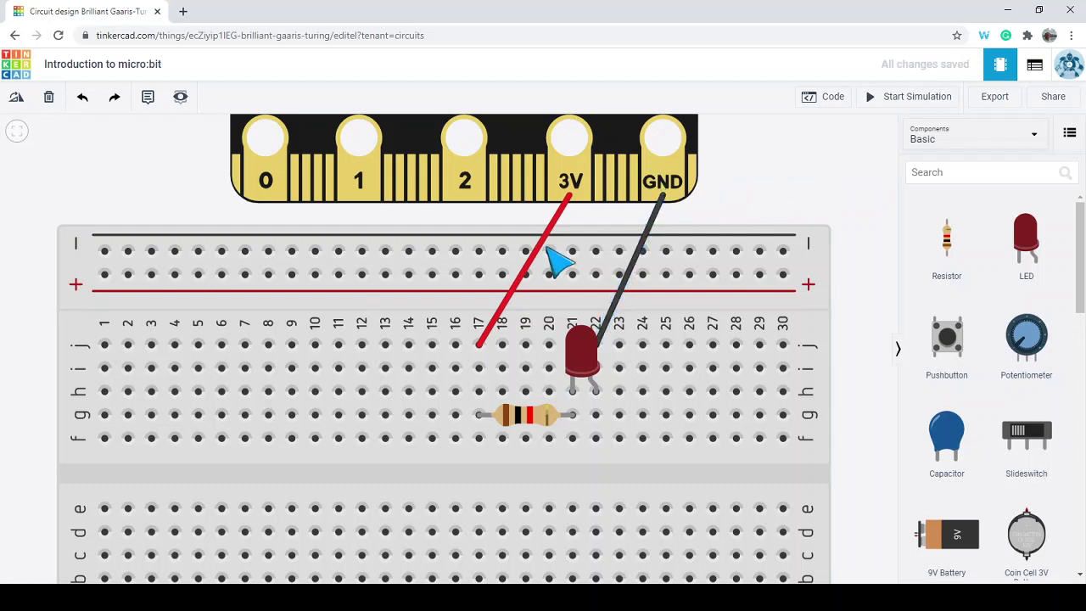
Step: Run the simulation to check whether the LED lights up, and stop it
drag(795, 170, 790, 198)
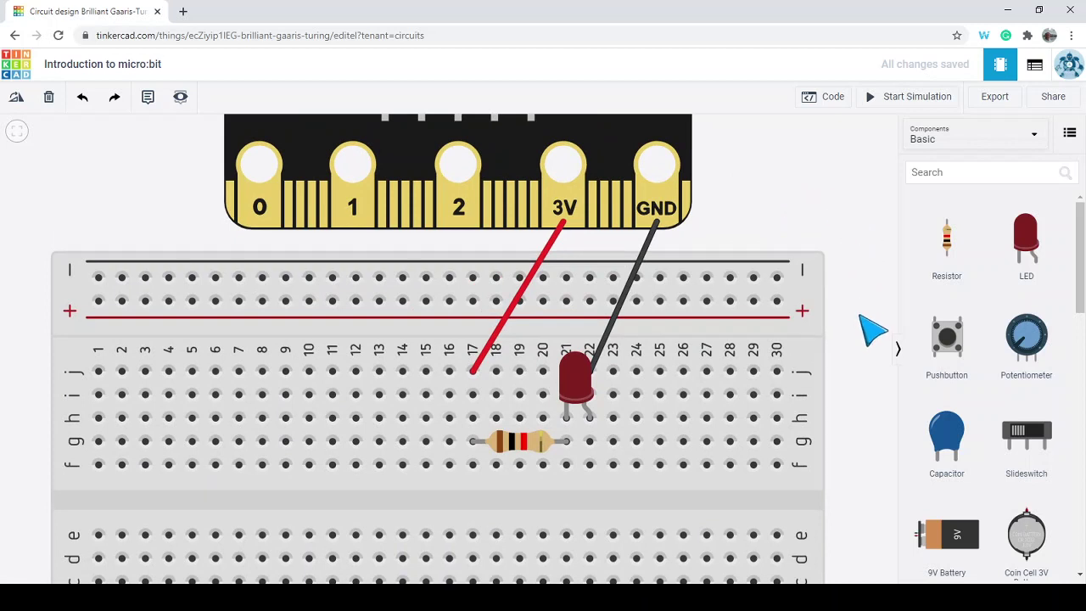
click(892, 100)
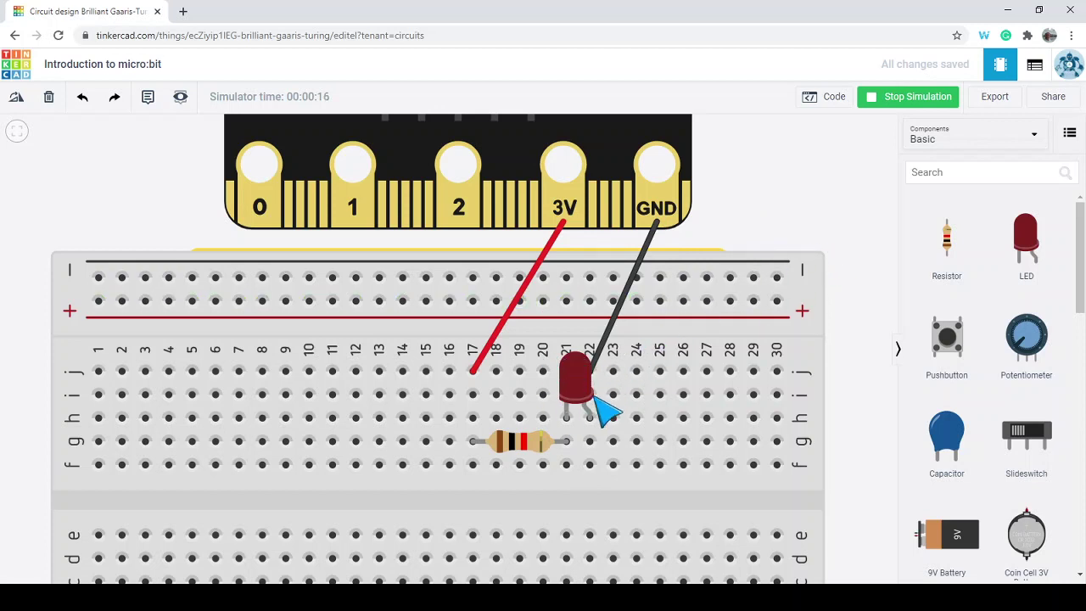
click(888, 100)
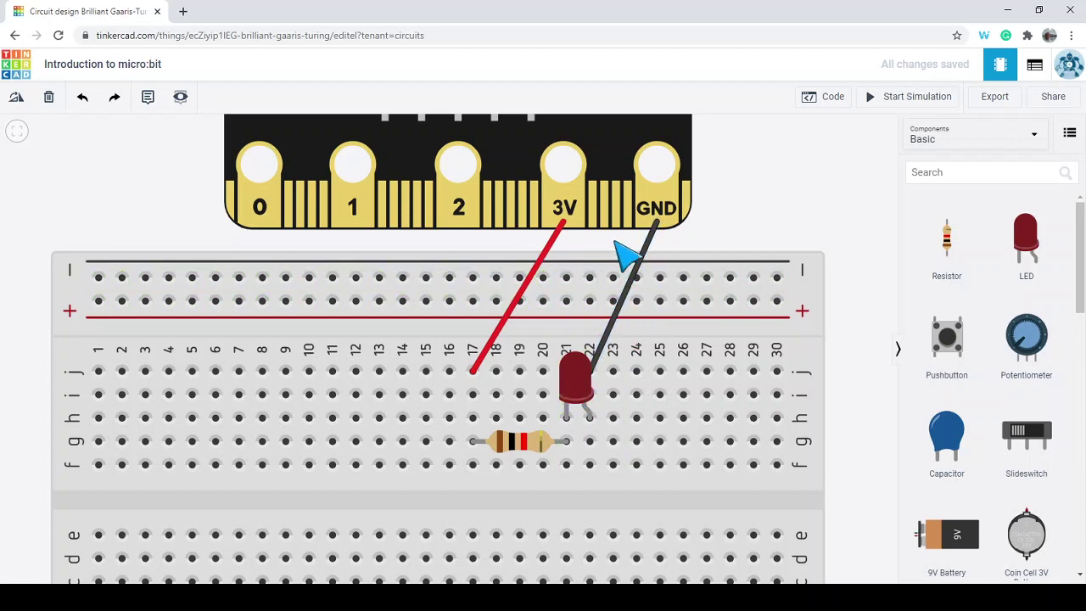
Step: Rotate the LED 180 degrees with its legs in row f, columns 21 and 22, and test the circuit in a simulation run
click(586, 392)
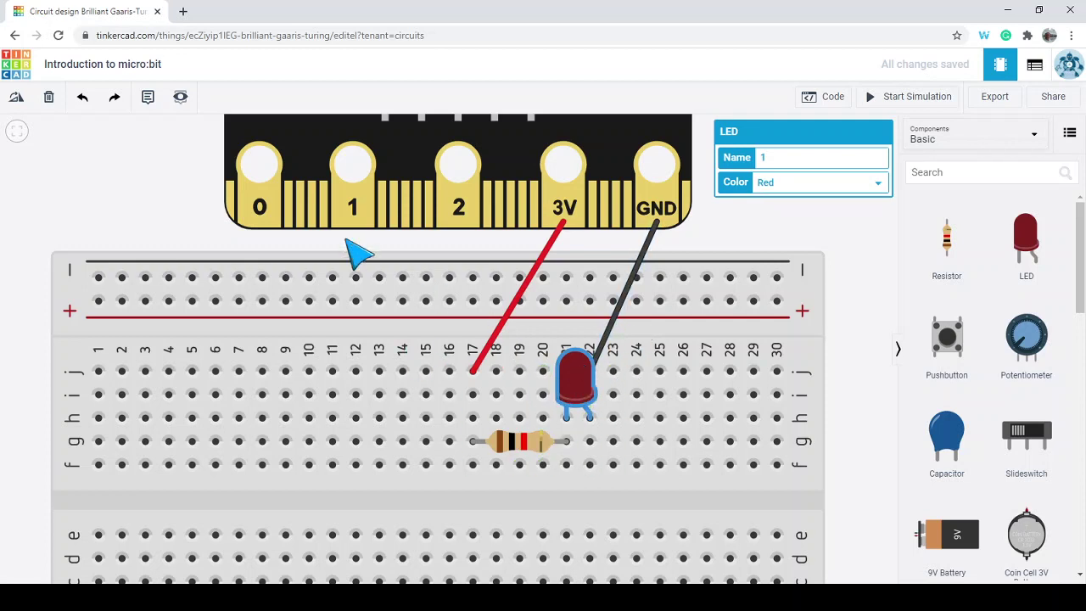
click(17, 103)
click(17, 104)
click(17, 103)
click(17, 104)
click(17, 103)
click(17, 103)
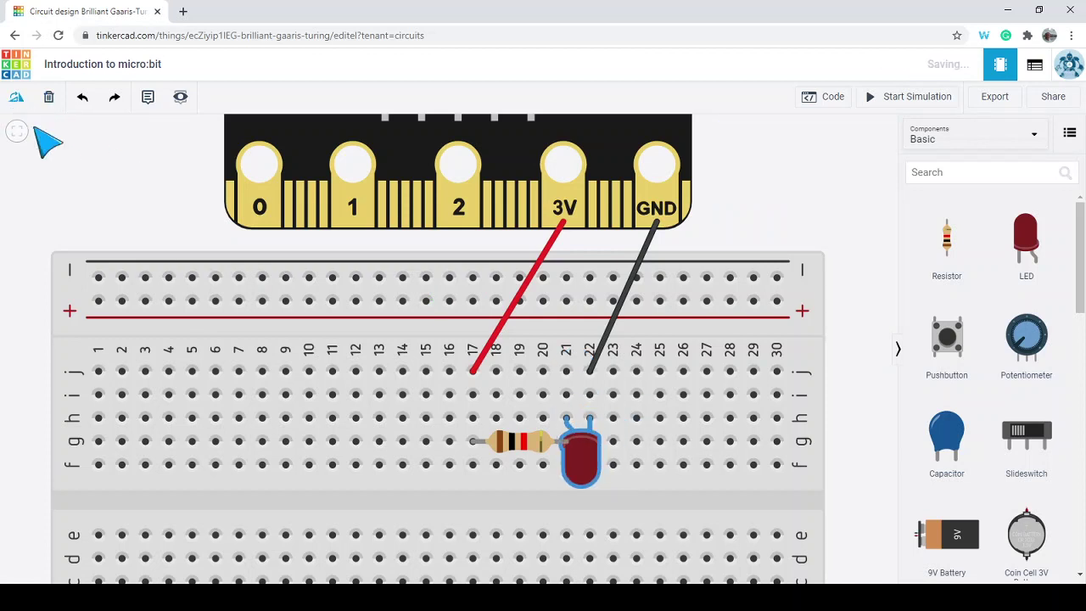
drag(573, 454, 586, 521)
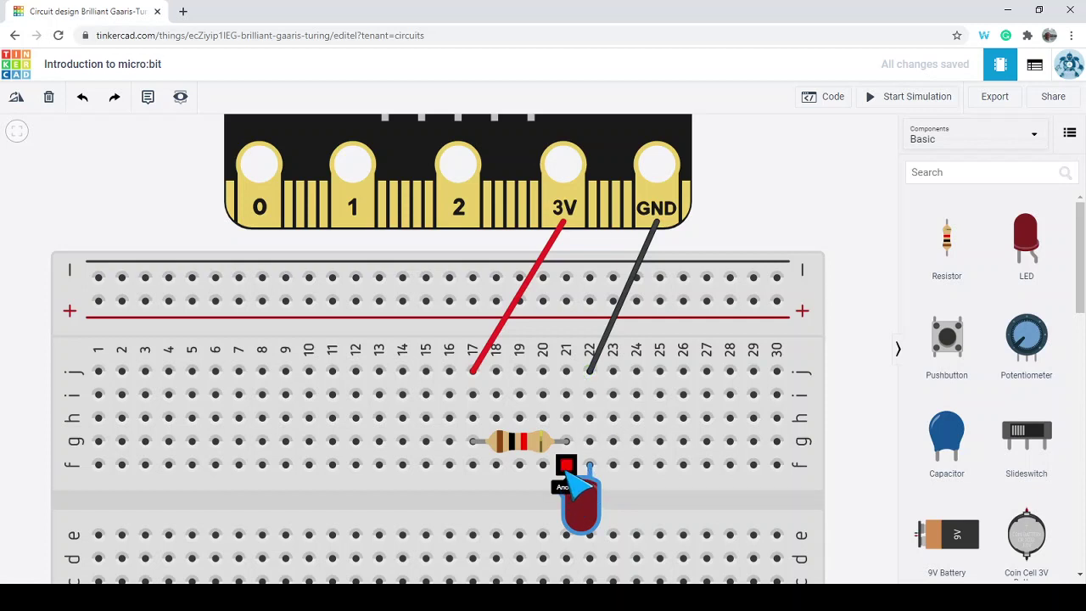
click(908, 109)
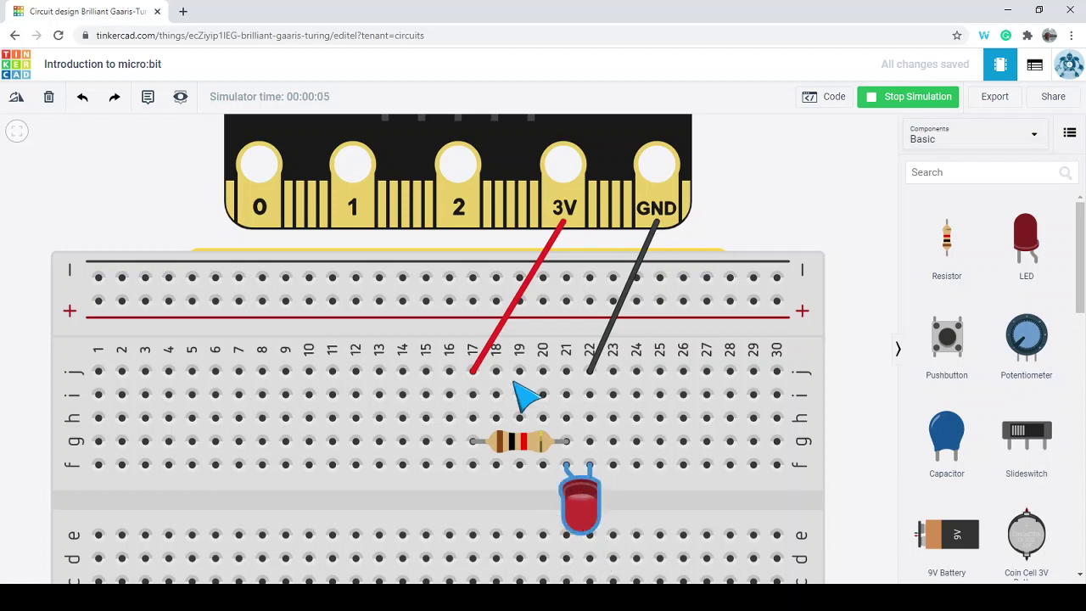
click(896, 101)
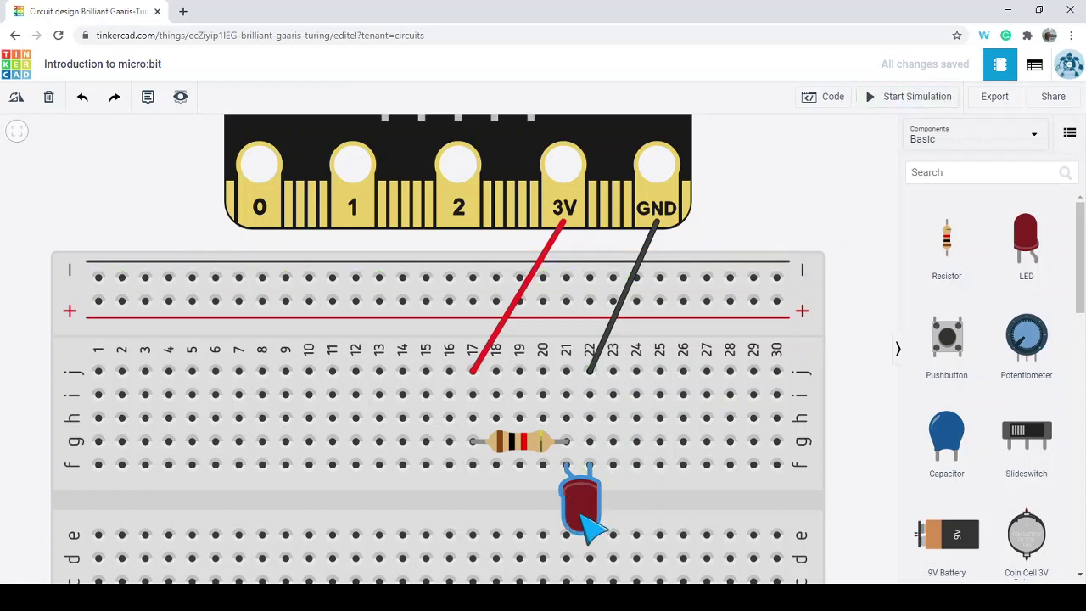
Step: Set the resistor's resistance to 140 Ω and start the simulation to compare the LED's brightness
click(530, 445)
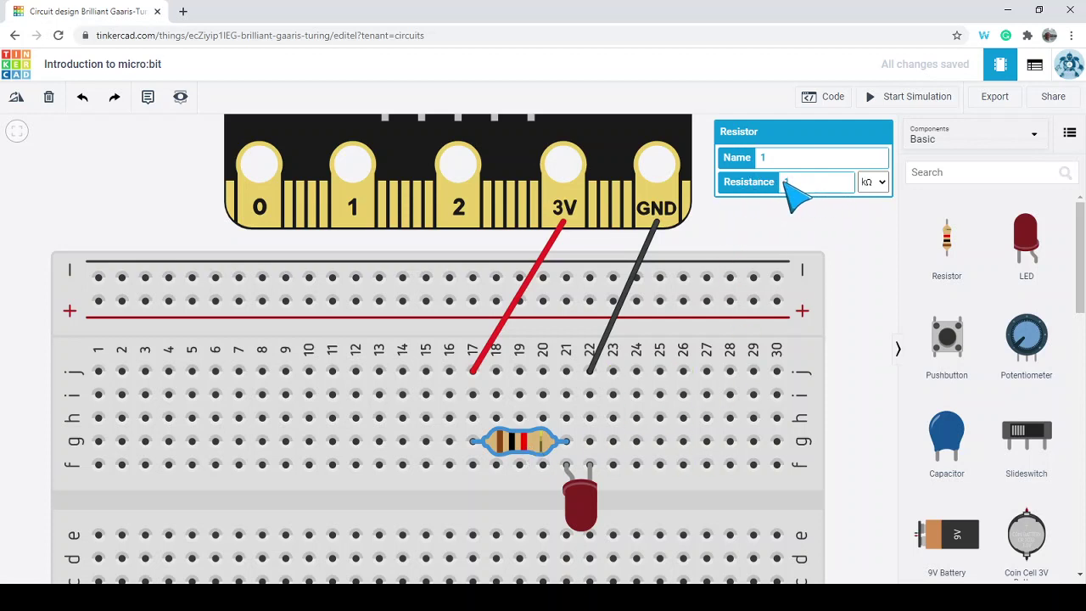
click(882, 183)
click(882, 259)
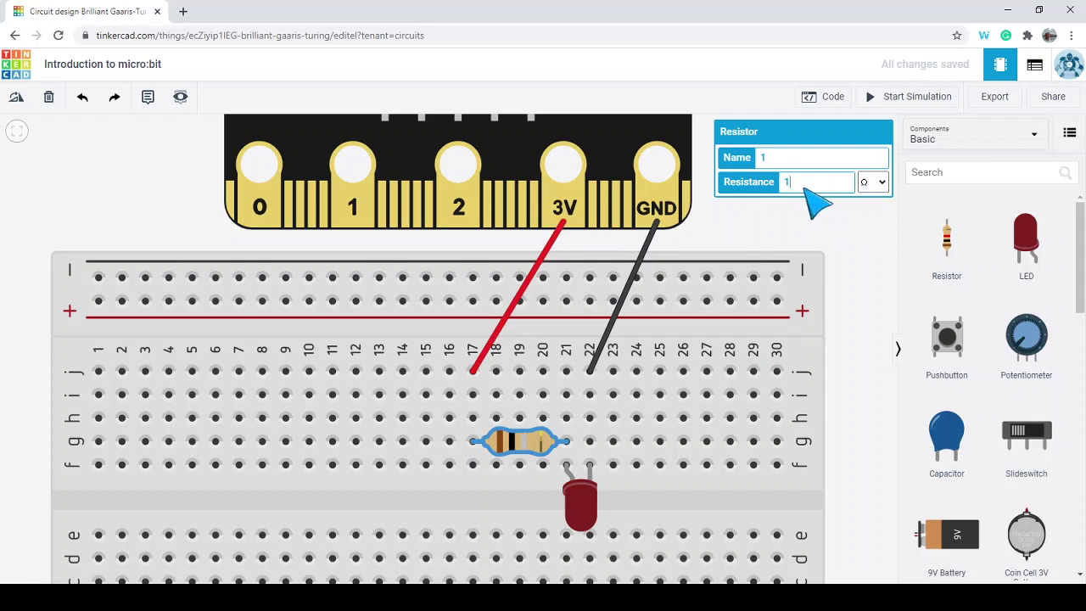
text(40)
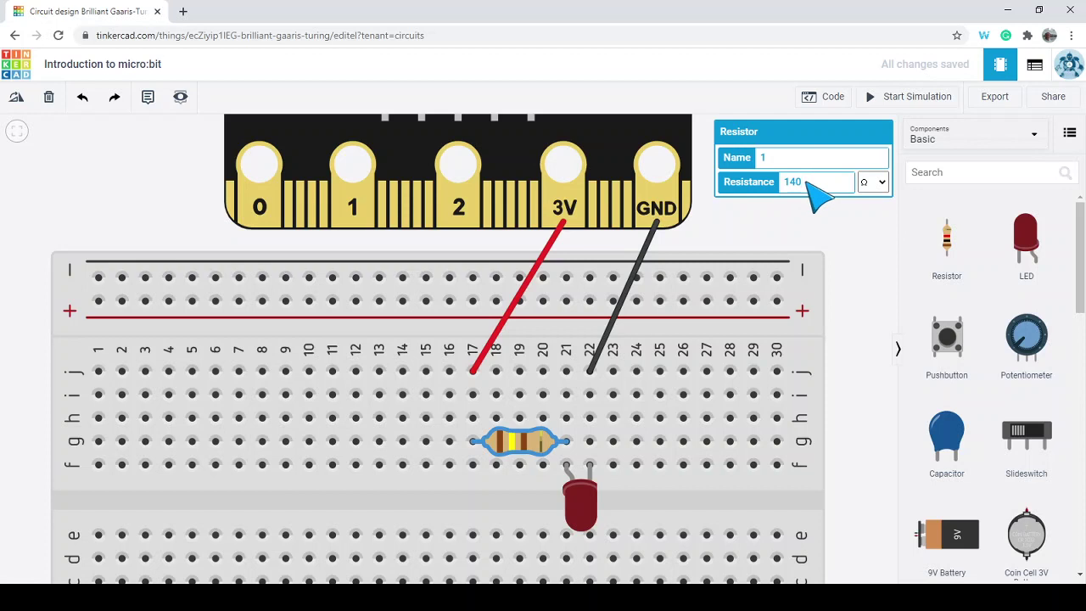
click(854, 244)
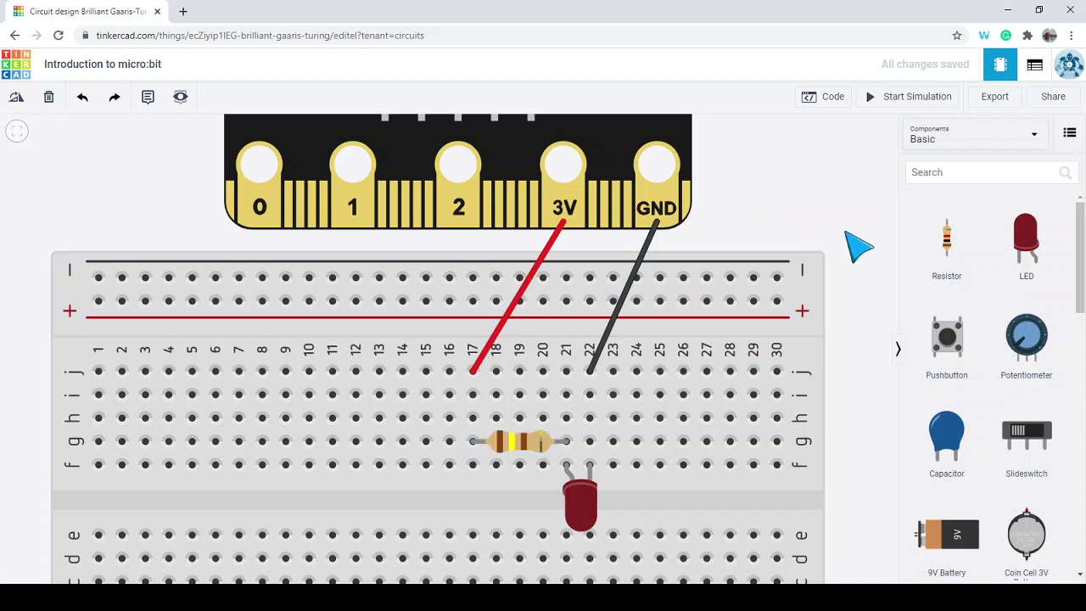
click(921, 98)
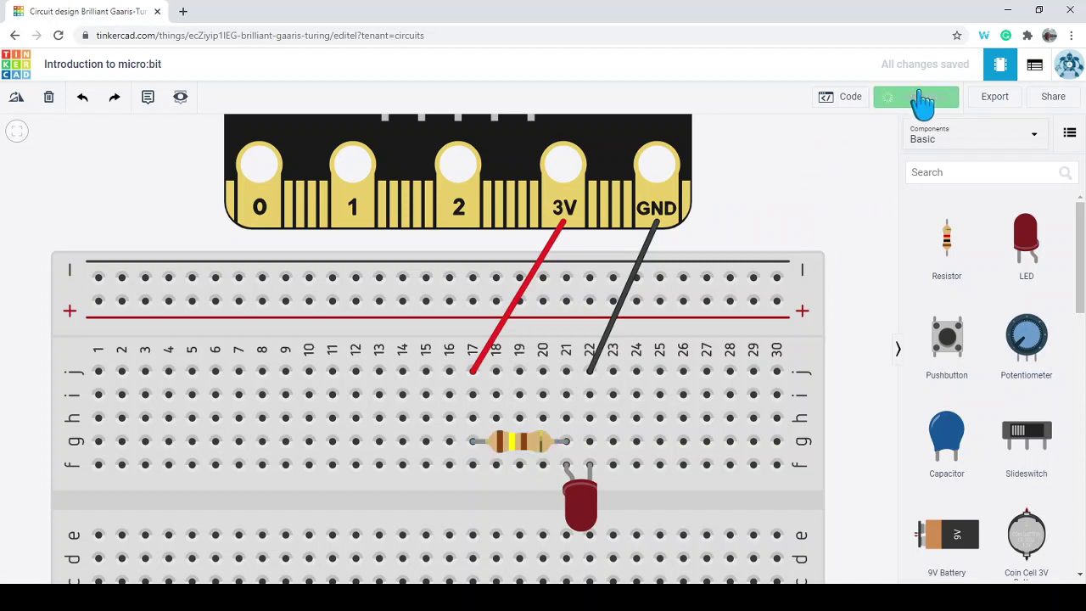
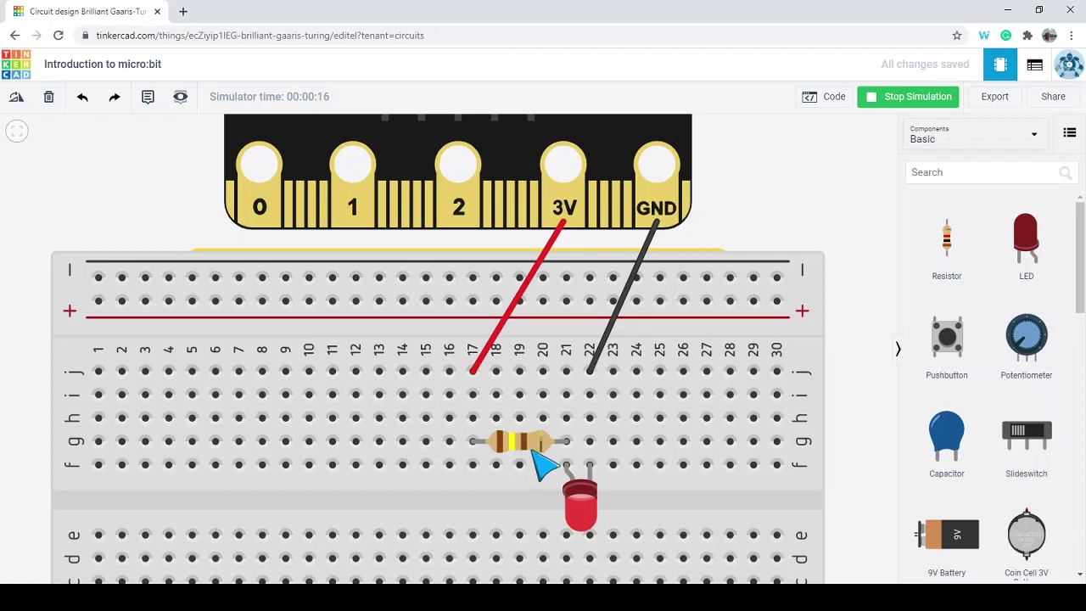
Step: Stop the simulation and delete the red wire between the 3V pin and column 17
click(565, 227)
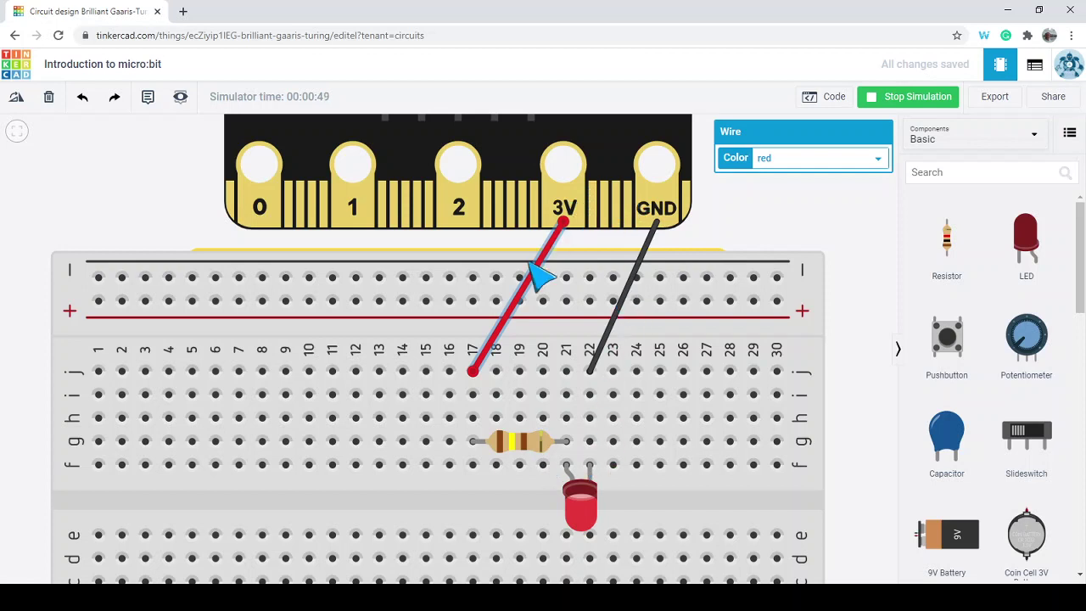
click(900, 97)
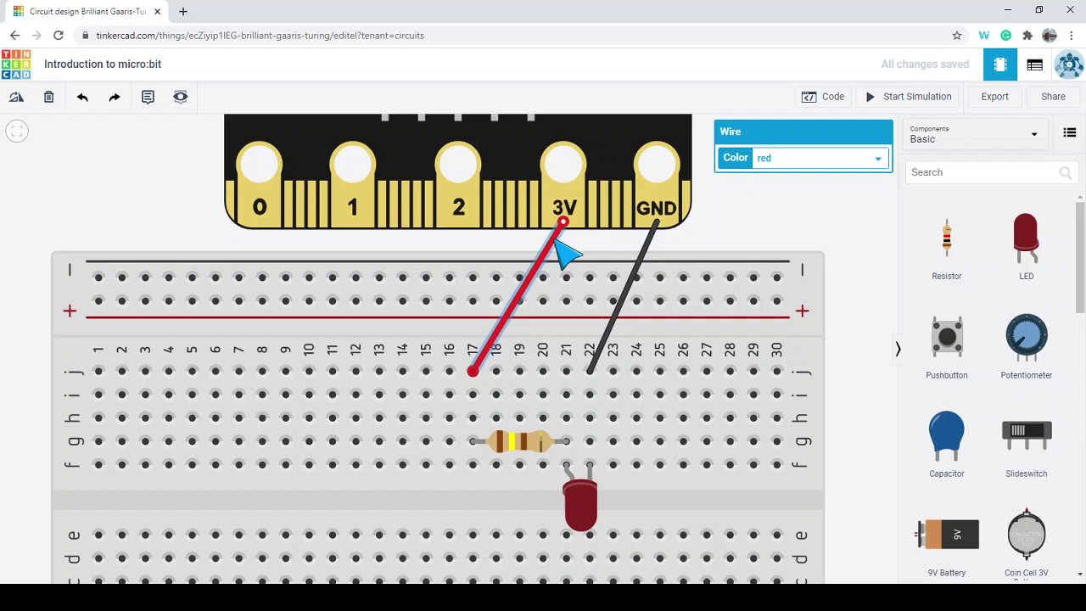
key(Delete)
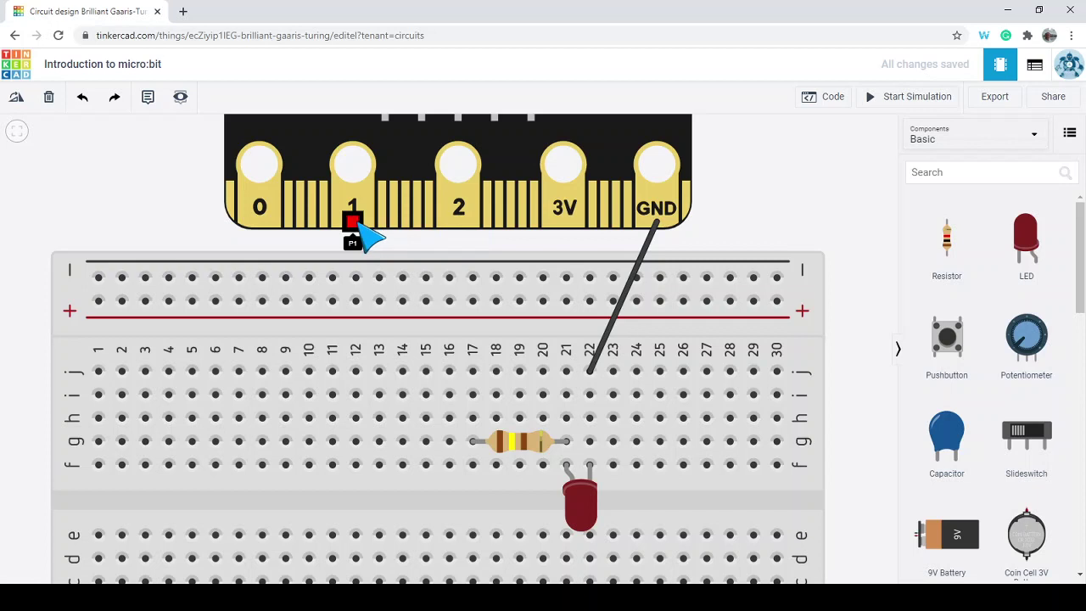
Step: Wire row j, column 17 to the micro:bit's pin 0 with a bend near column 8, and color the wire red
click(473, 371)
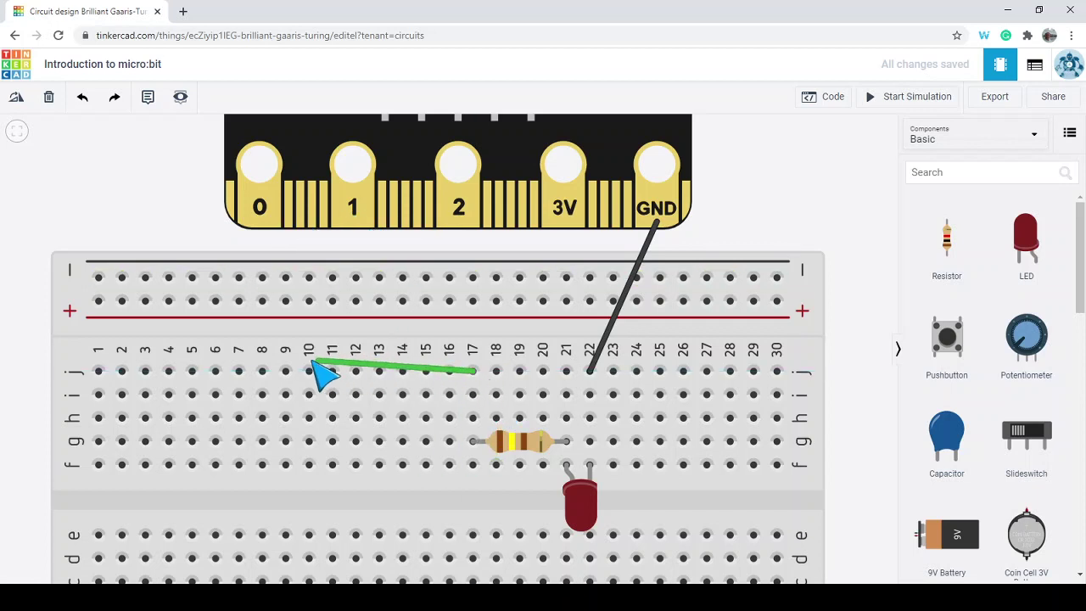
click(262, 351)
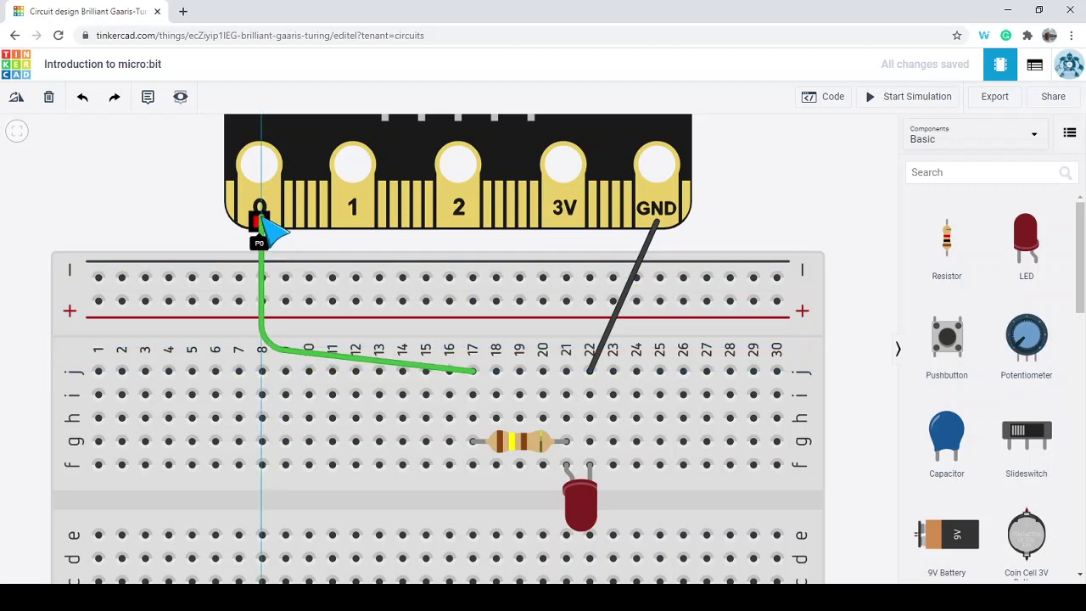
click(262, 219)
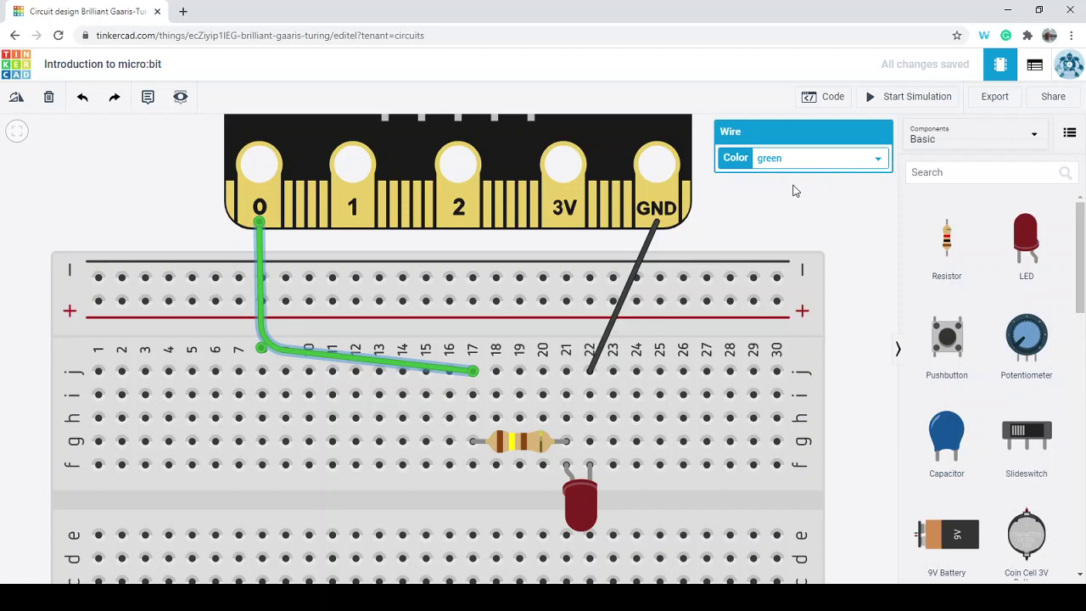
key(r)
click(180, 232)
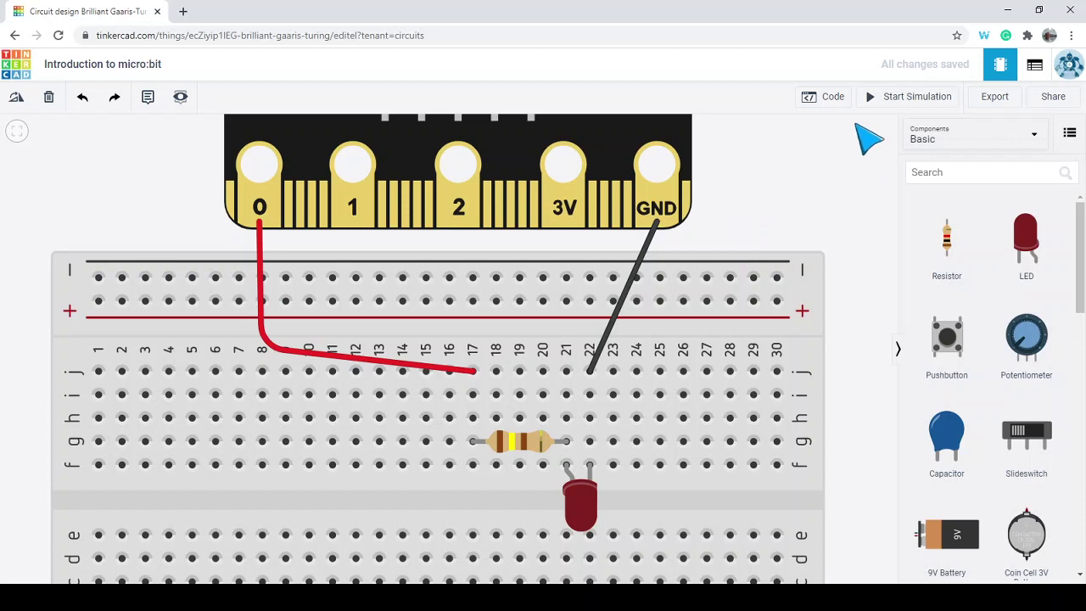
Step: Run the simulation with the LED on pin 0 and again with the micro:bit's LED matrix in view, stopping each run
click(874, 96)
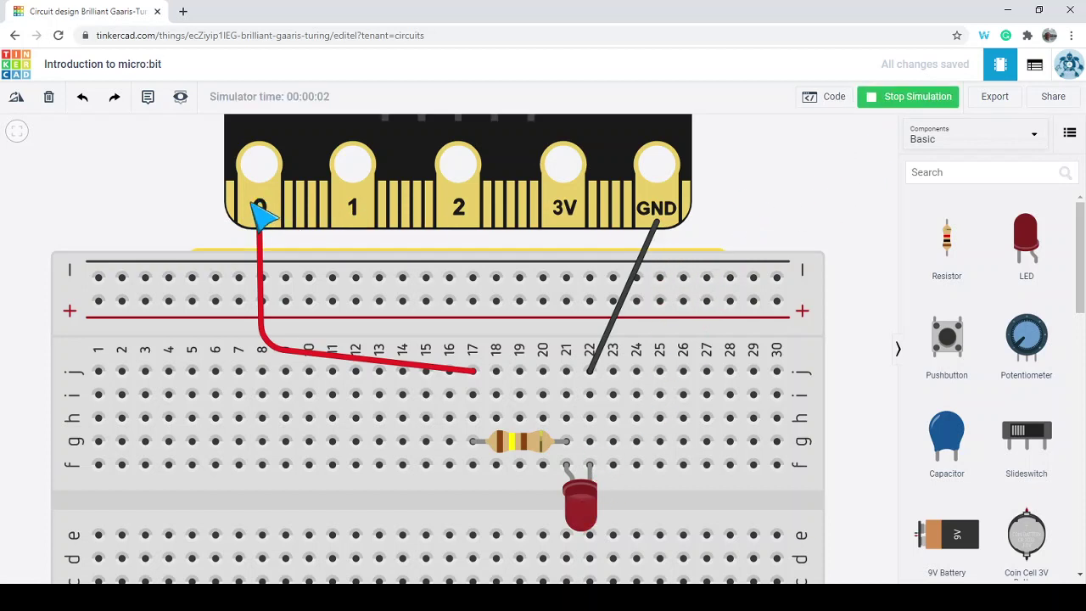
click(933, 102)
scroll(829, 356, up, 5)
mouse_move(829, 389)
mouse_down()
mouse_move(826, 335)
mouse_move(823, 382)
mouse_up()
click(885, 102)
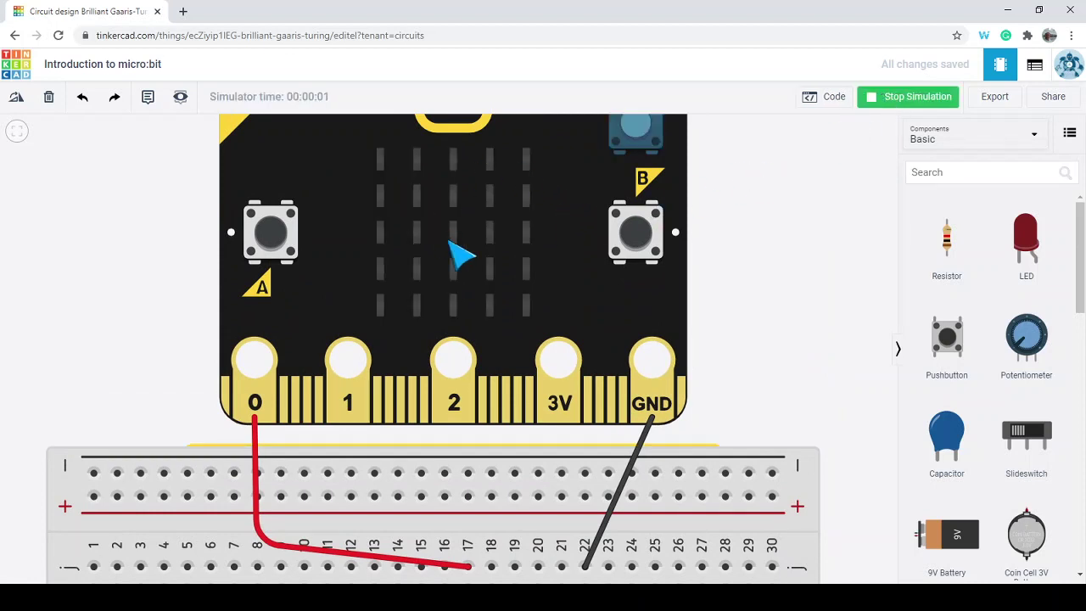
click(927, 105)
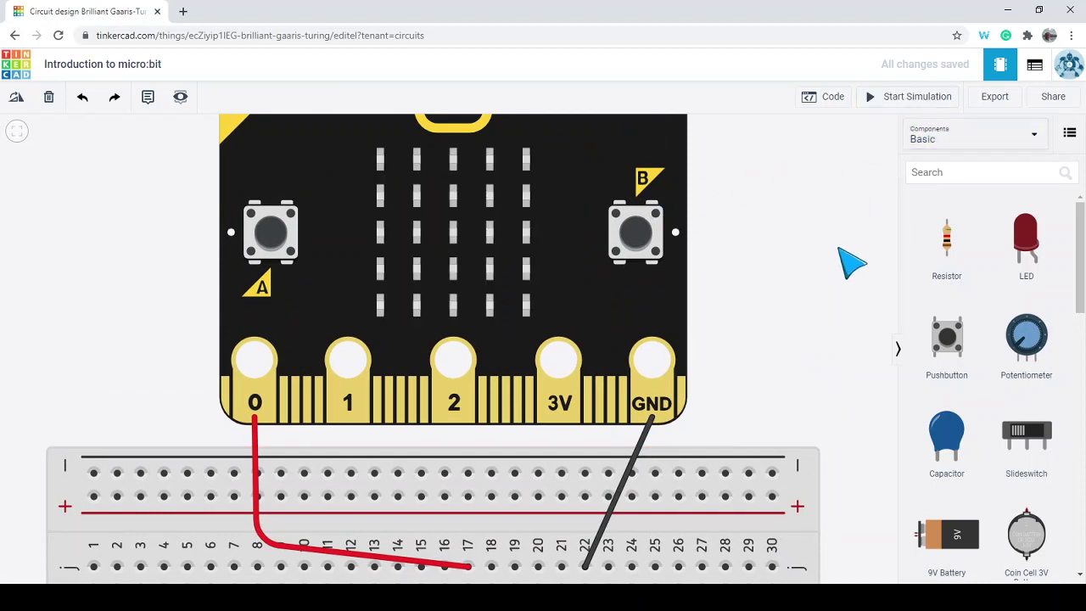
Step: In the block code, move the forever block clear and add a show leds block inside on start with a smiley face pattern
click(823, 100)
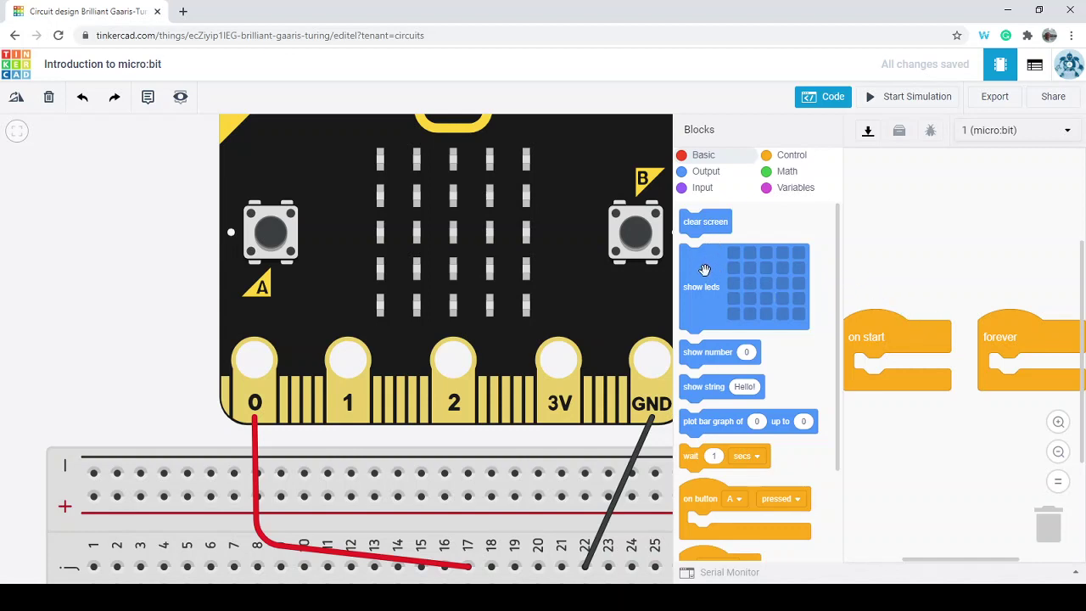
drag(704, 288, 873, 378)
click(950, 387)
drag(1001, 363, 997, 259)
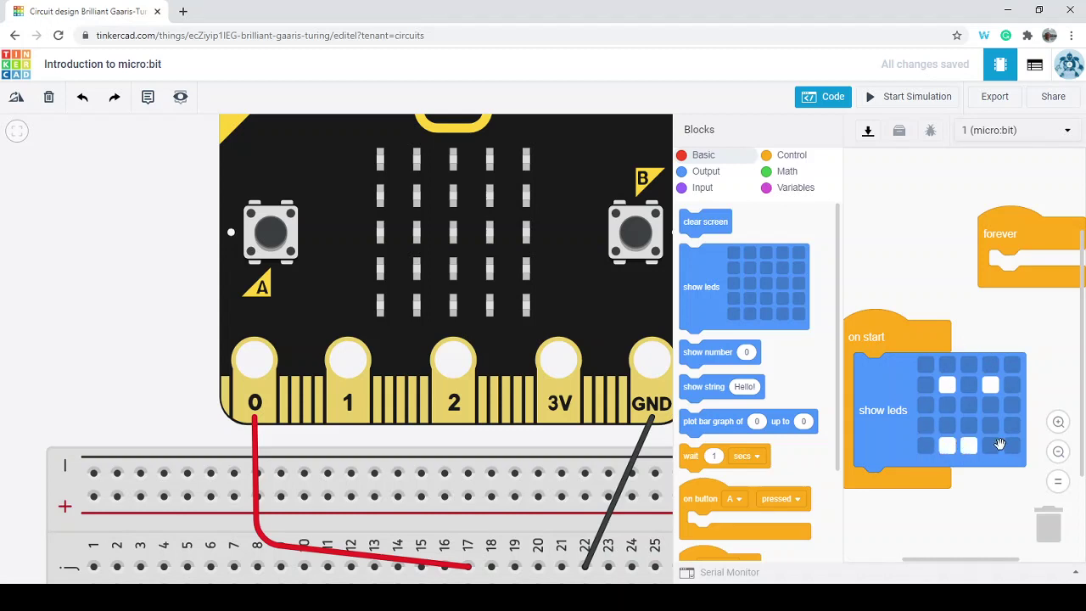
click(925, 426)
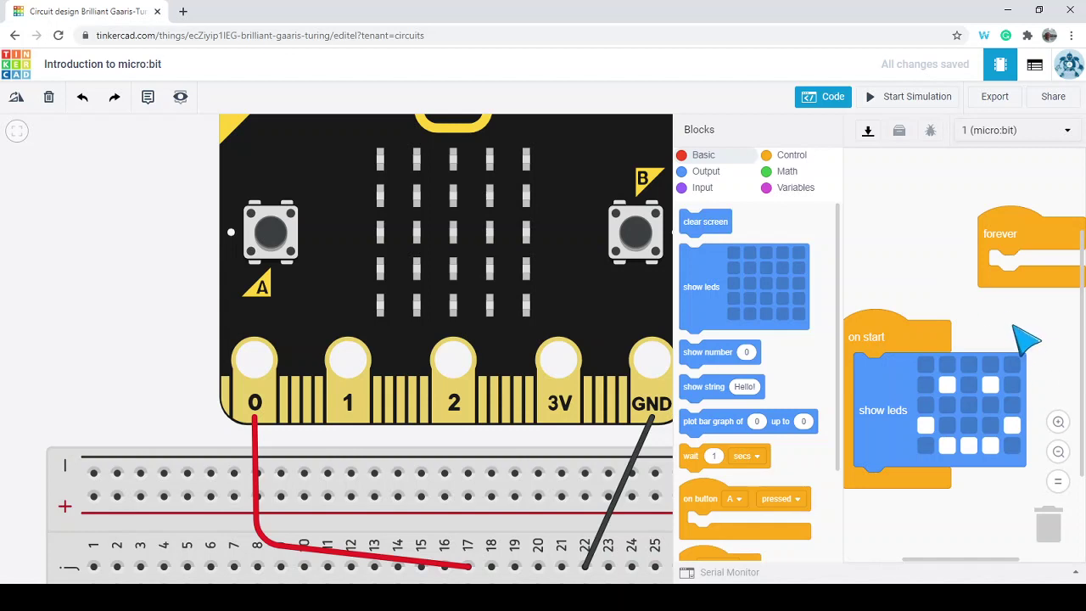
Step: Add a digital write pin block for P0 set to HIGH inside the forever block
scroll(1018, 340, down, 2)
click(1058, 451)
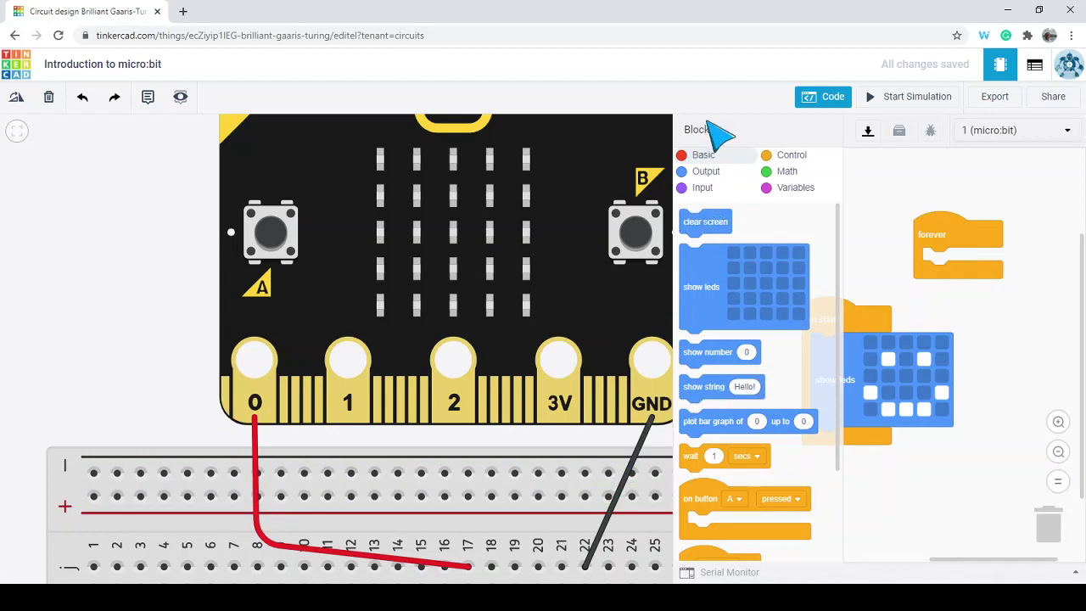
click(708, 172)
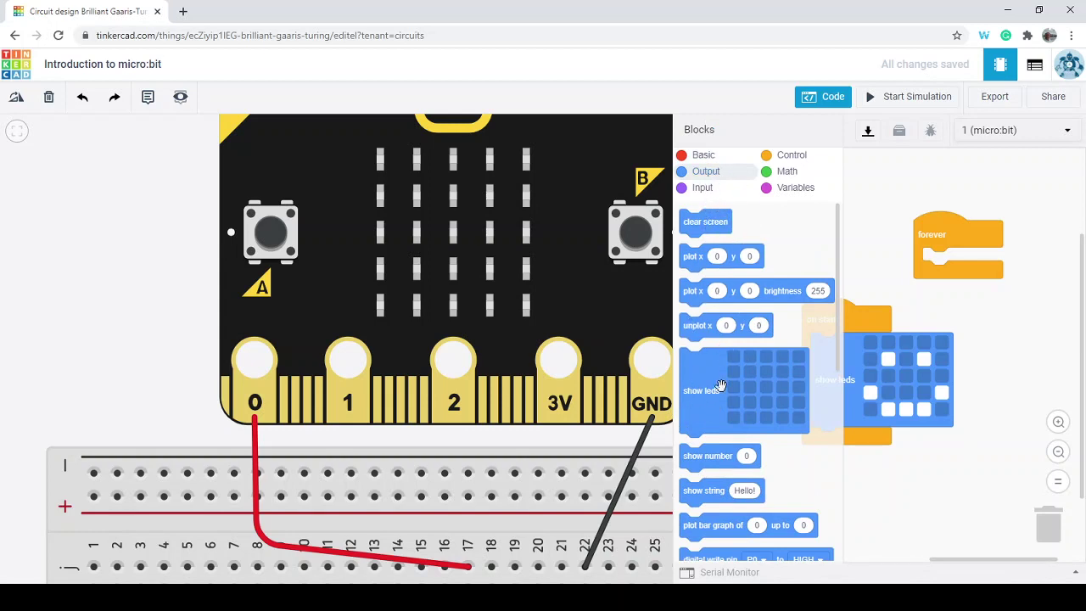
scroll(710, 429, down, 3)
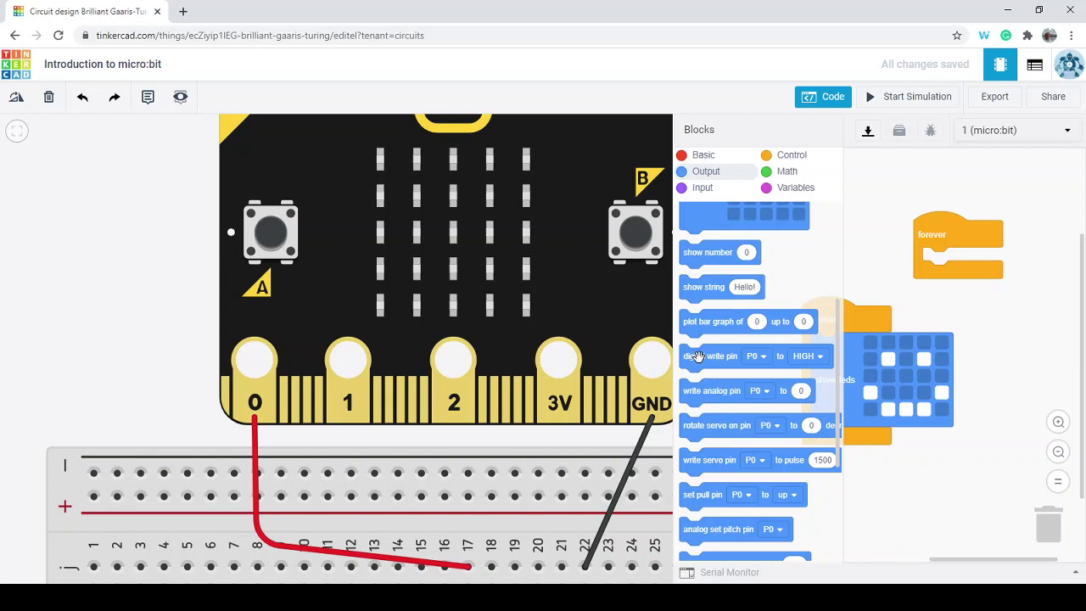
drag(708, 361, 939, 257)
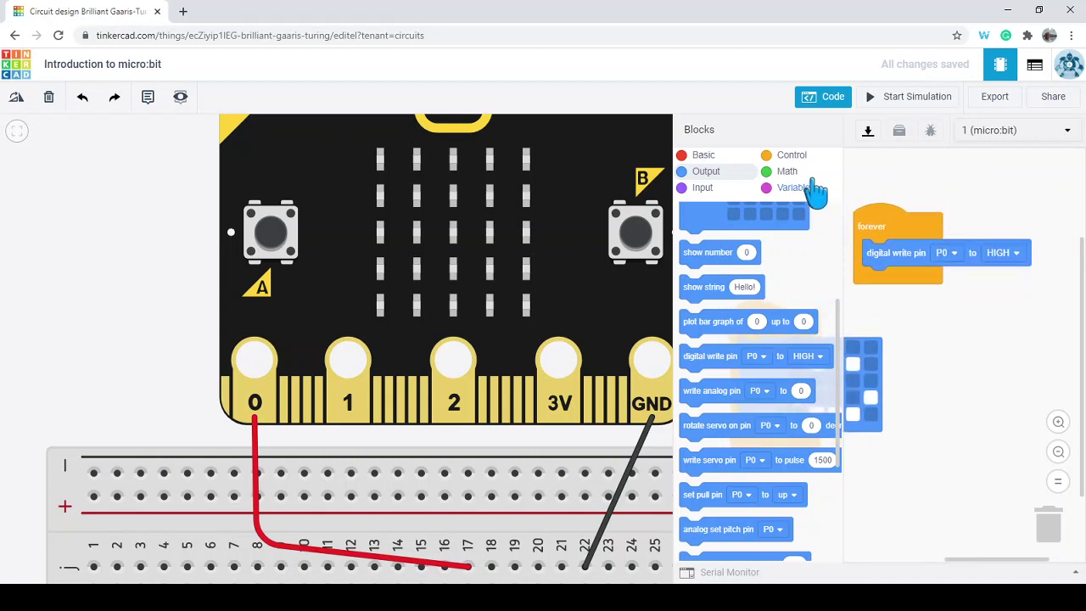
Step: Add a 1-second wait block below the digital write block and duplicate the pair beneath it inside forever
click(792, 160)
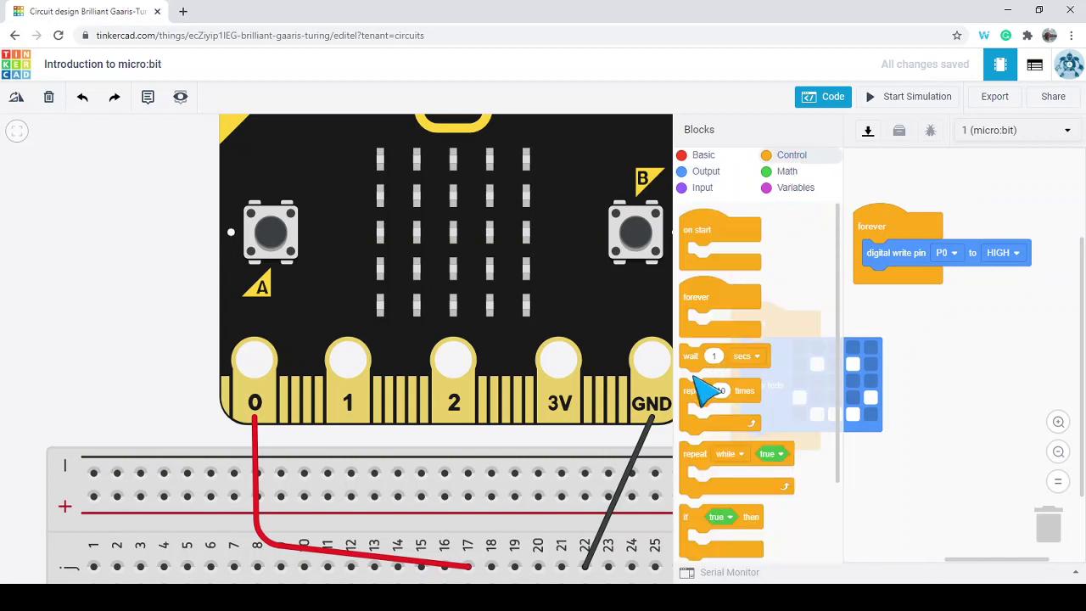
drag(692, 358, 879, 280)
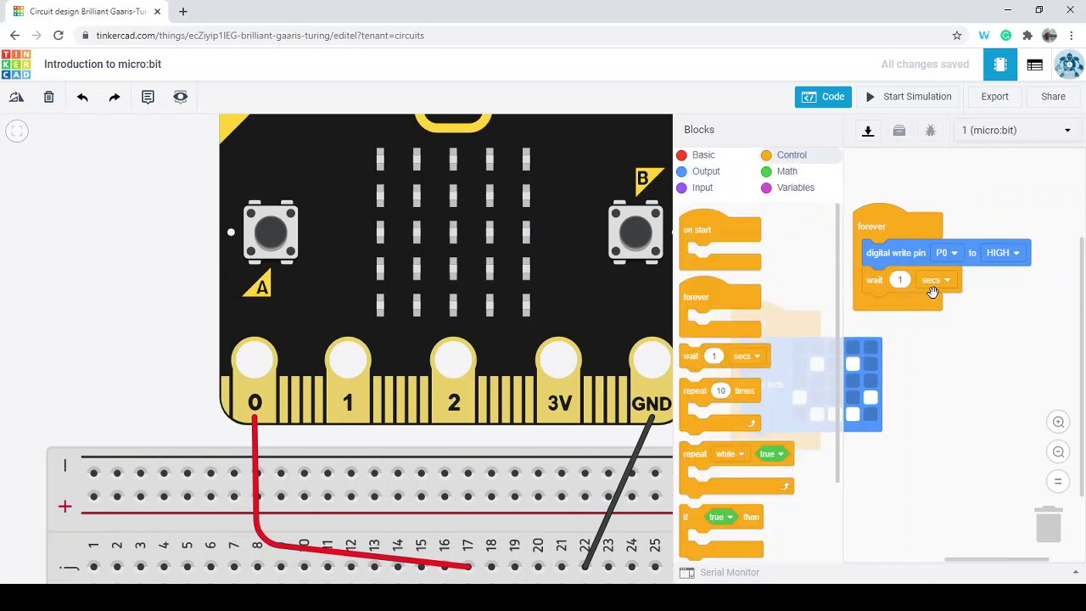
right_click(877, 256)
click(912, 271)
drag(911, 338, 870, 302)
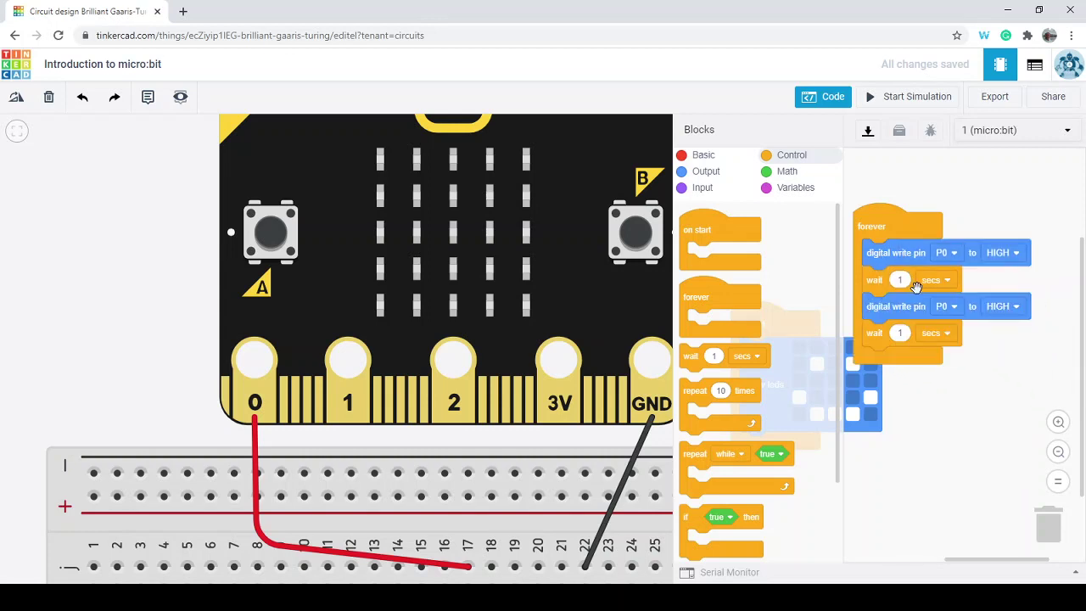
Step: Keep the first digital write block on pin P0 and set the second one's output to LOW
click(953, 253)
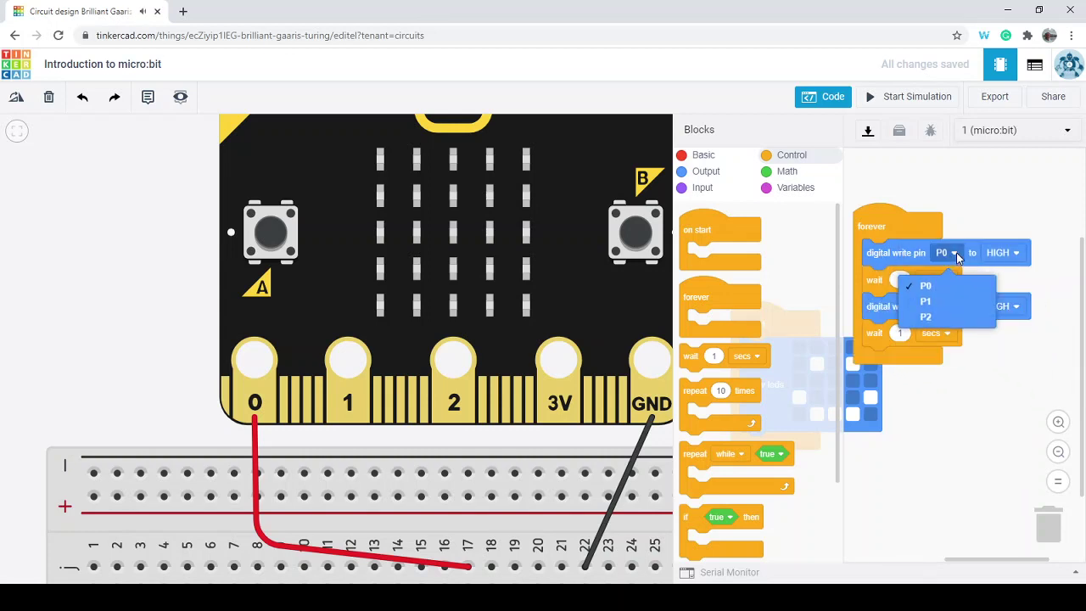
click(963, 287)
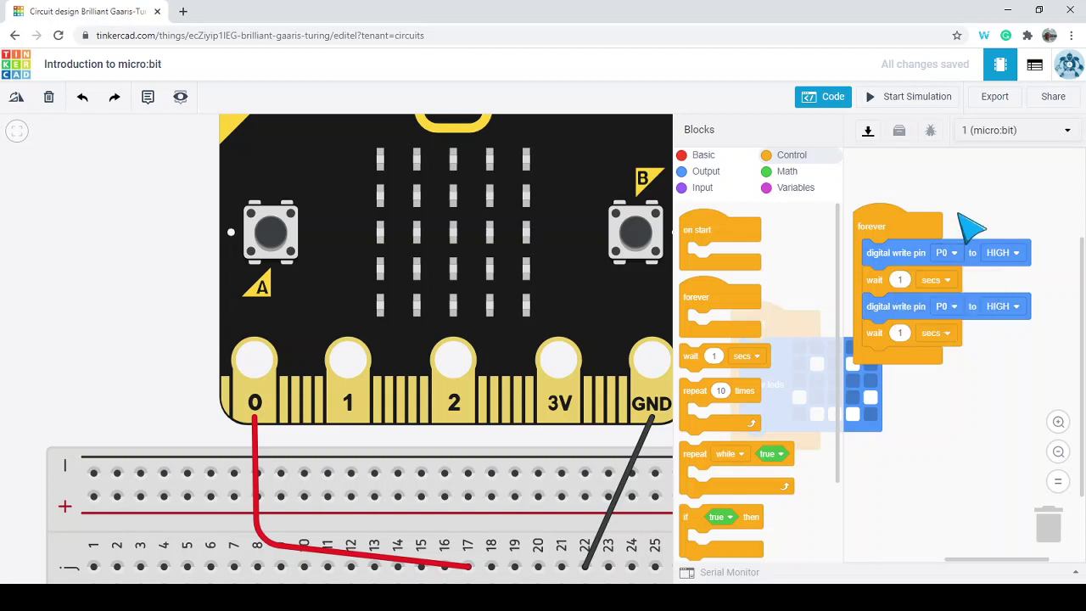
click(1009, 310)
click(981, 355)
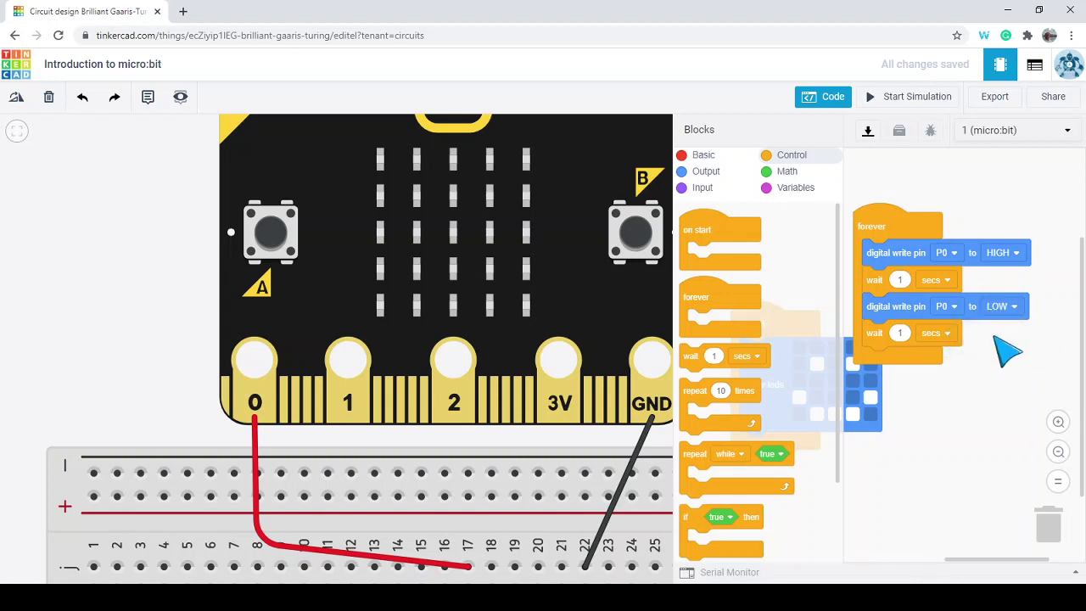
Step: Set both wait blocks in the forever loop to 0.5 secs
drag(1006, 344, 1013, 315)
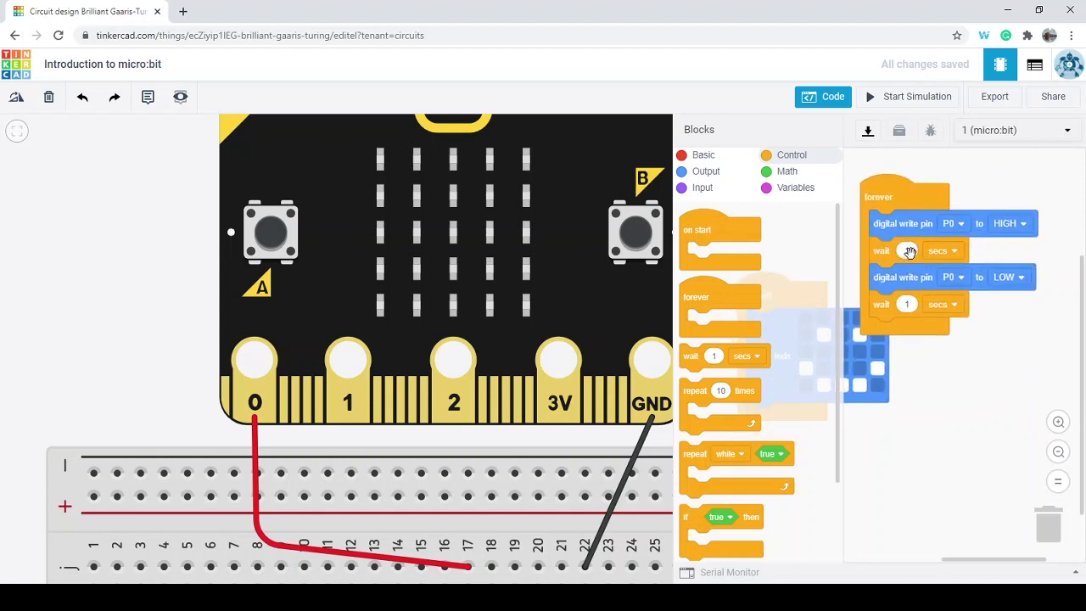
text(0.5)
click(909, 305)
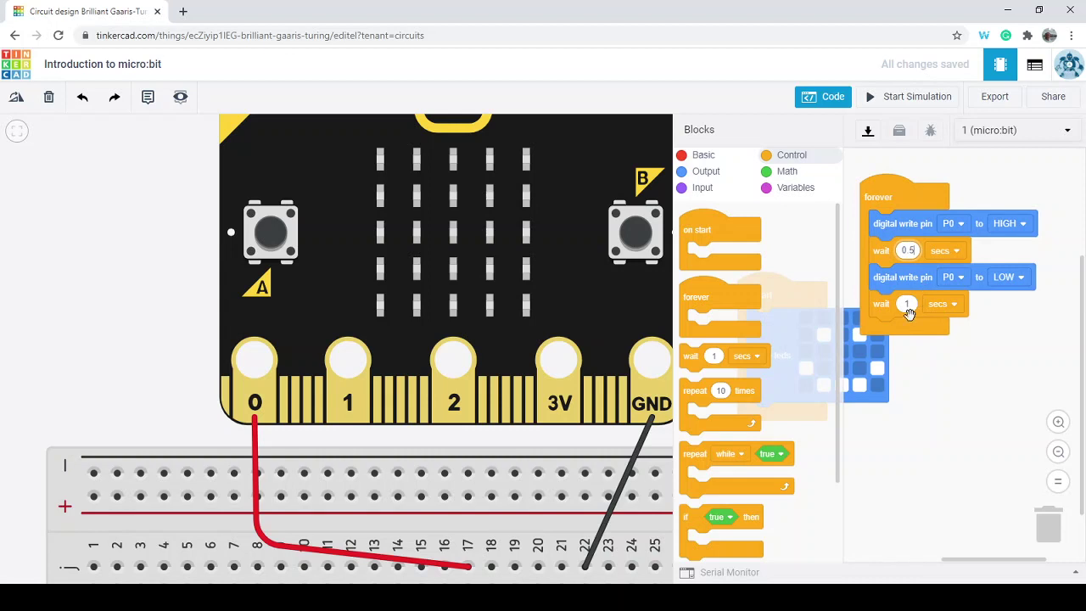
text(0.5)
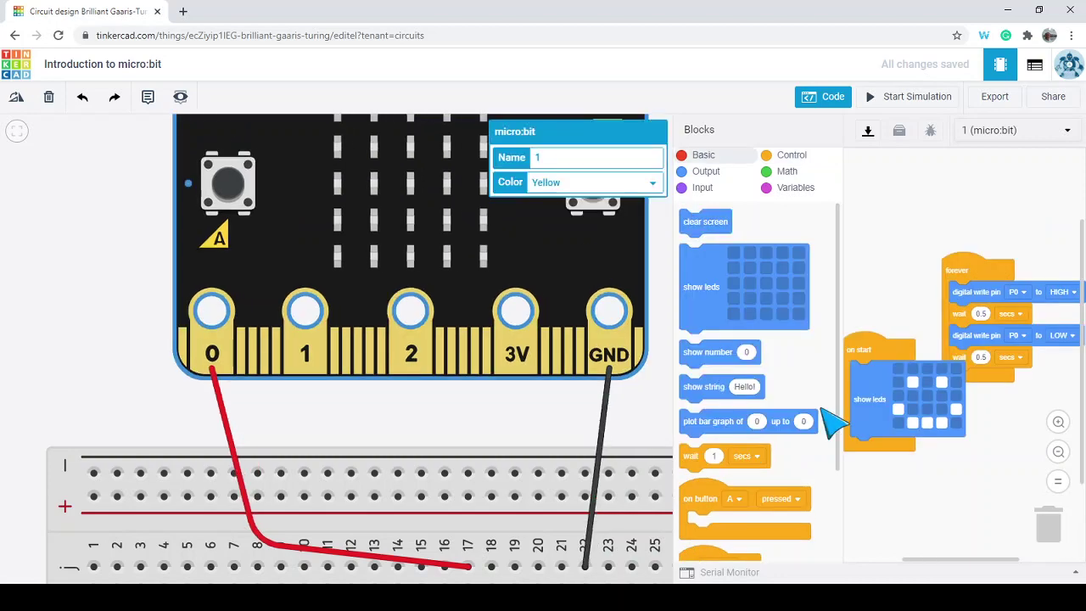
Step: Run the simulation with the micro:bit and breadboard in view to check the LED matrix and the external LED, and stop it
click(983, 454)
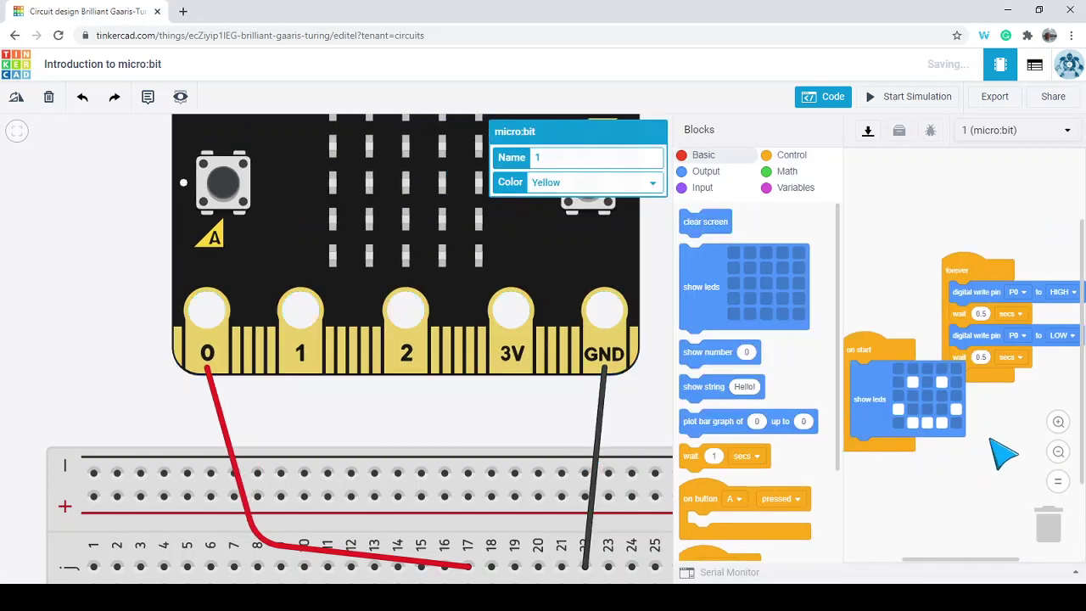
scroll(642, 424, down, 2)
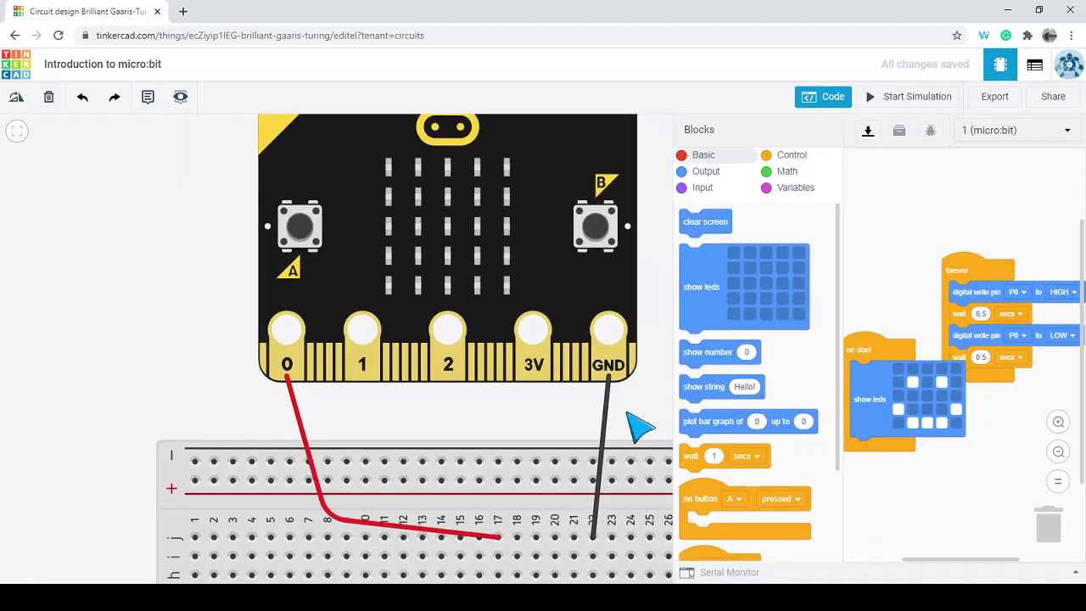
scroll(606, 358, down, 4)
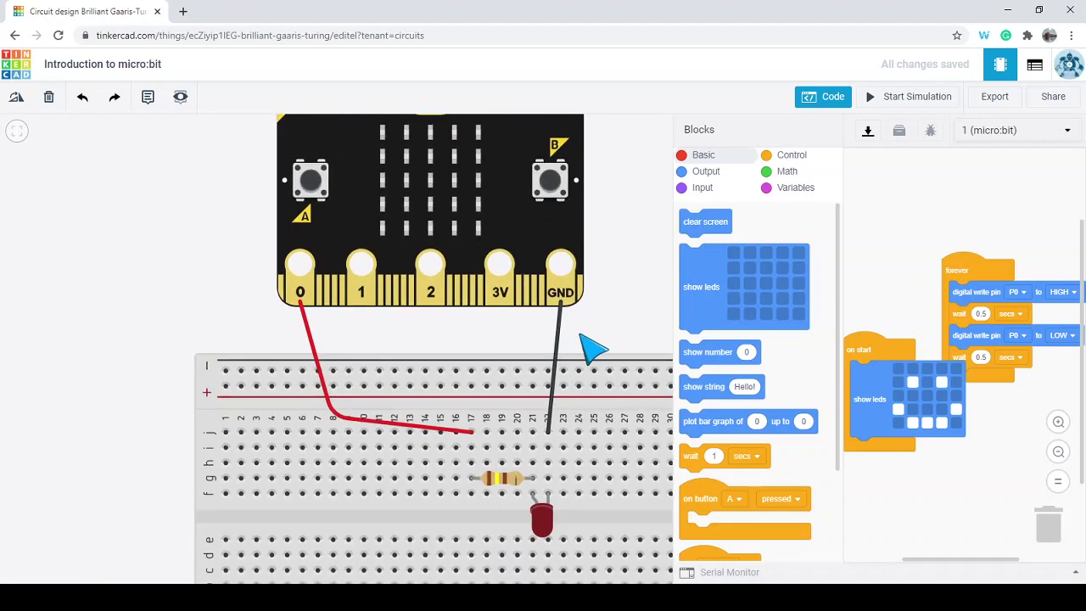
drag(601, 335, 535, 368)
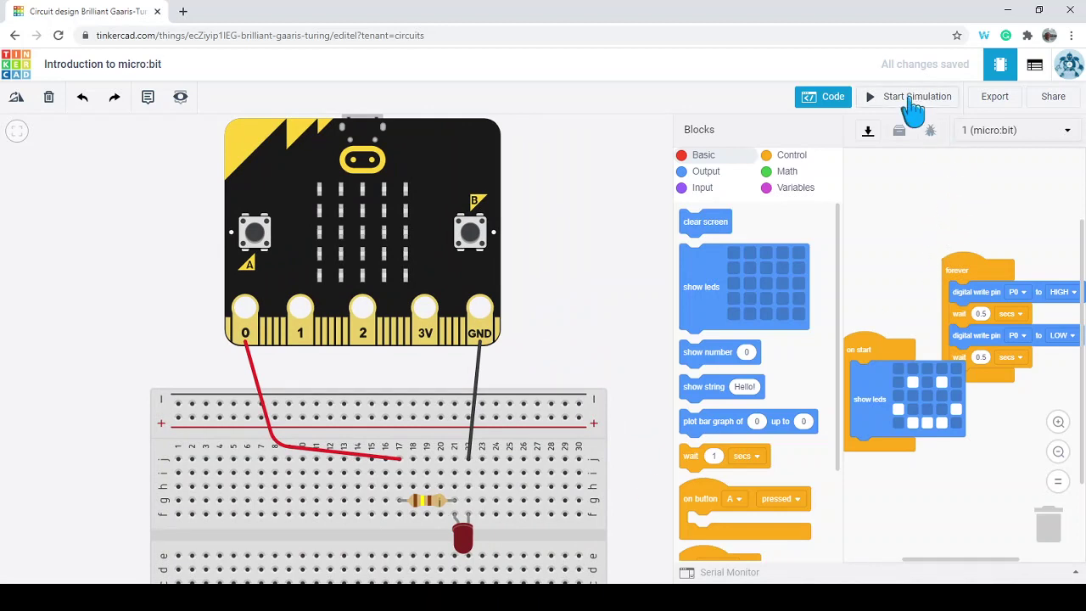
click(912, 102)
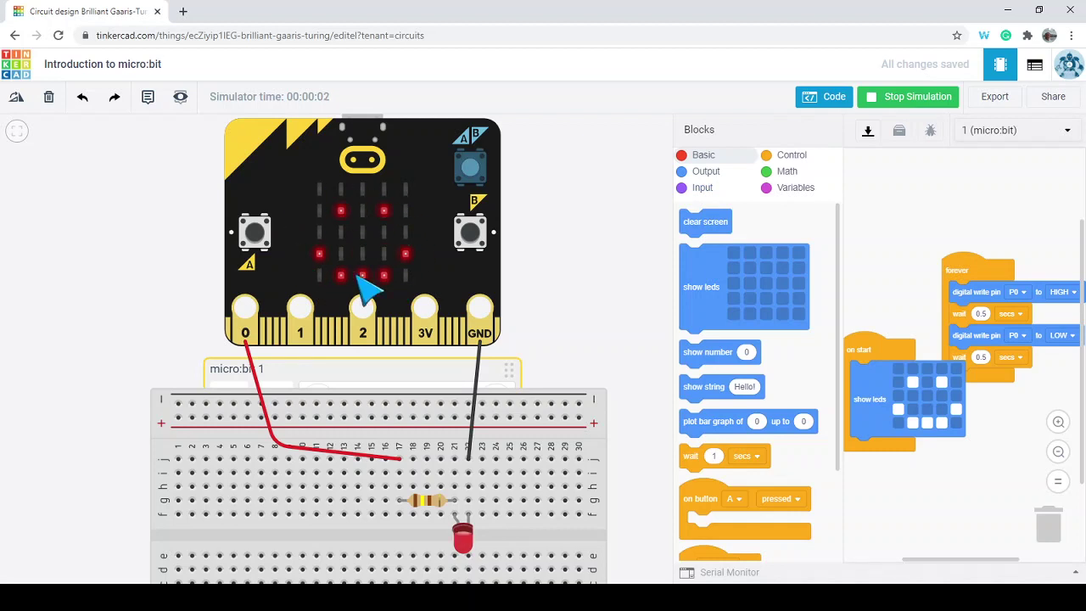
right_drag(586, 266, 574, 235)
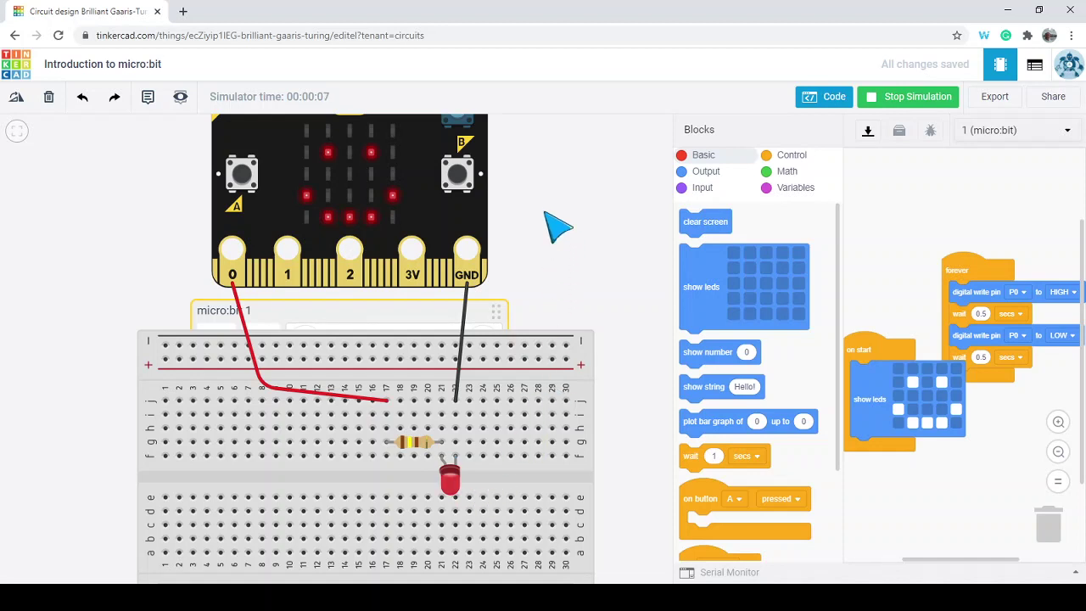
right_drag(545, 214, 552, 266)
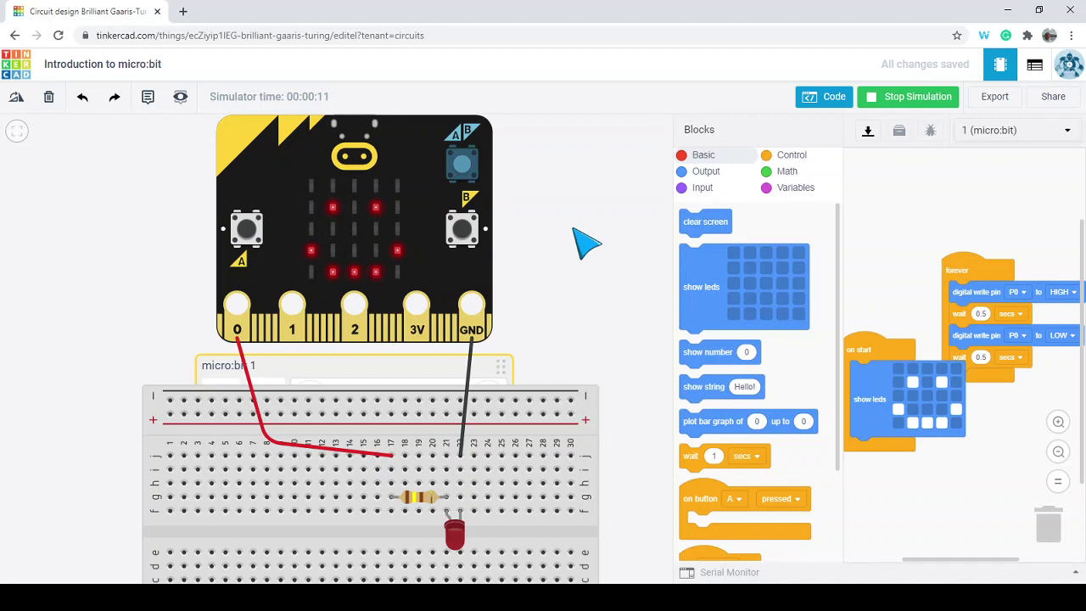
click(894, 98)
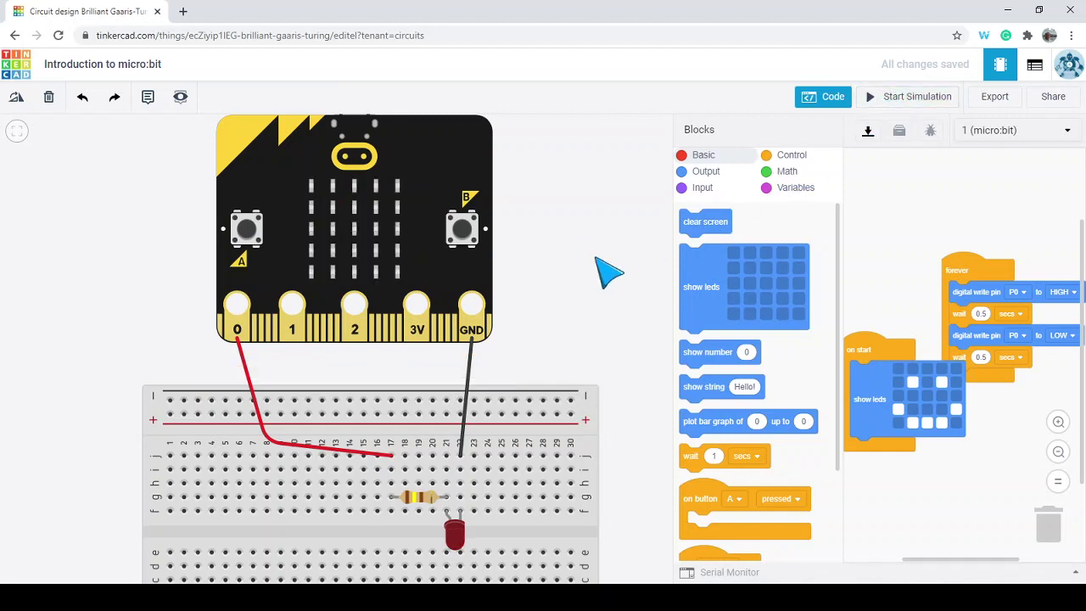